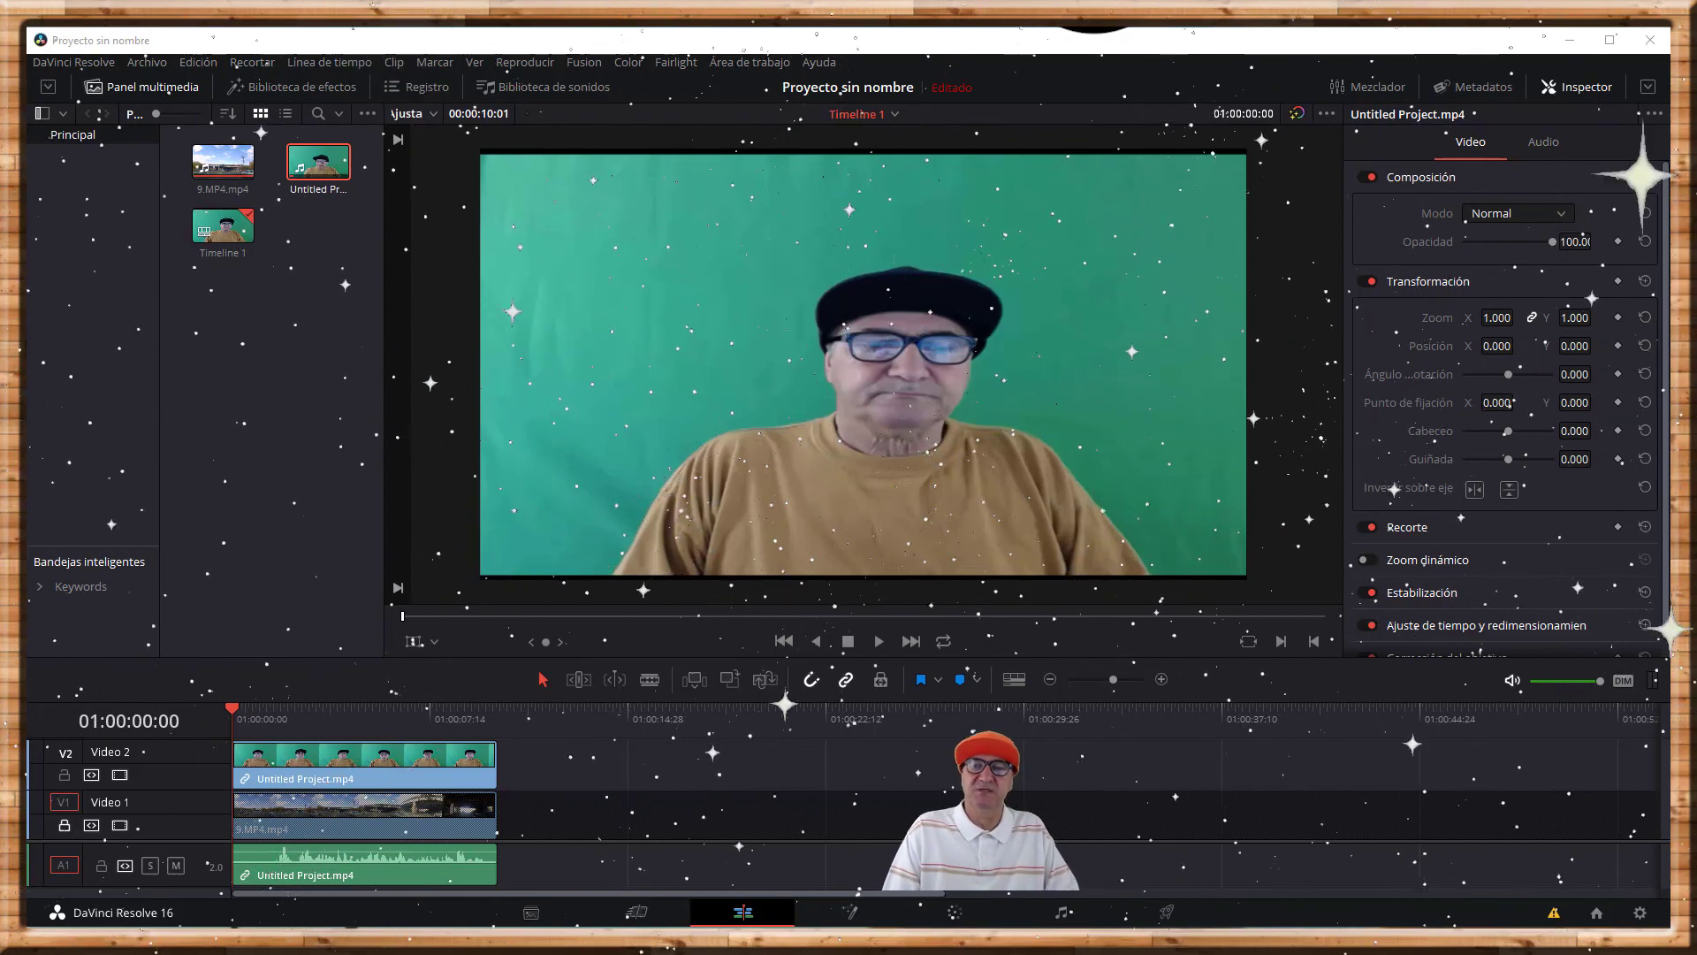
- Preview the stacked green-screen and road clips in playback on the Edit page
left_click(274, 41)
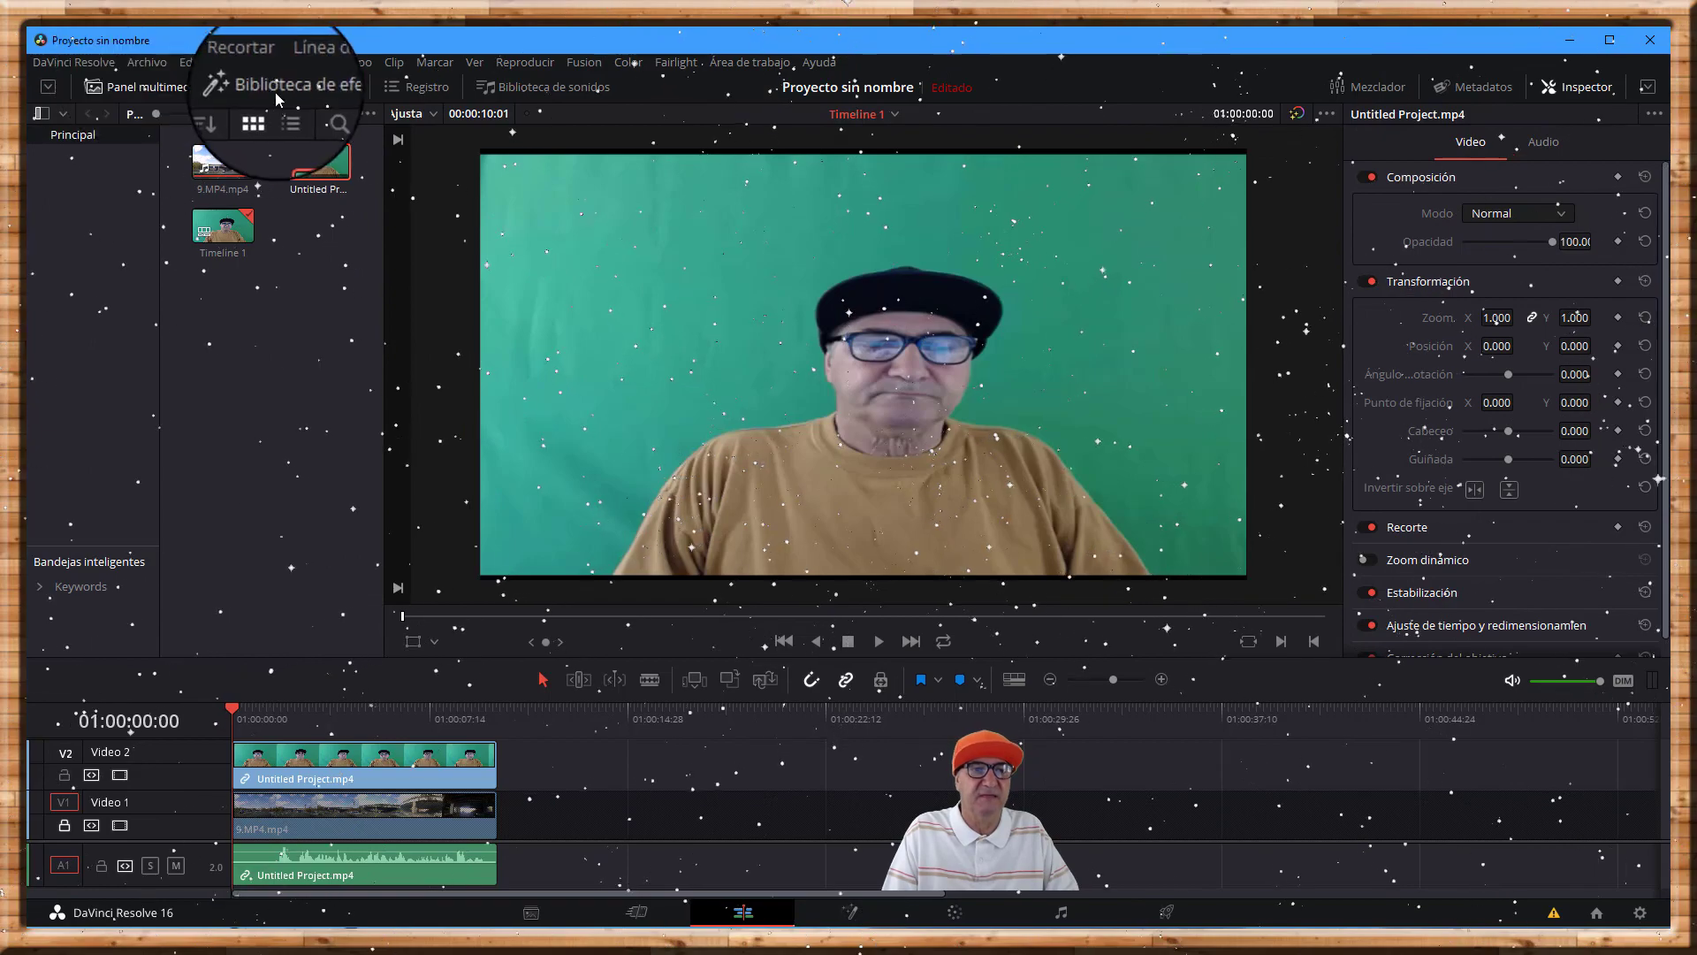
left_click(41, 66)
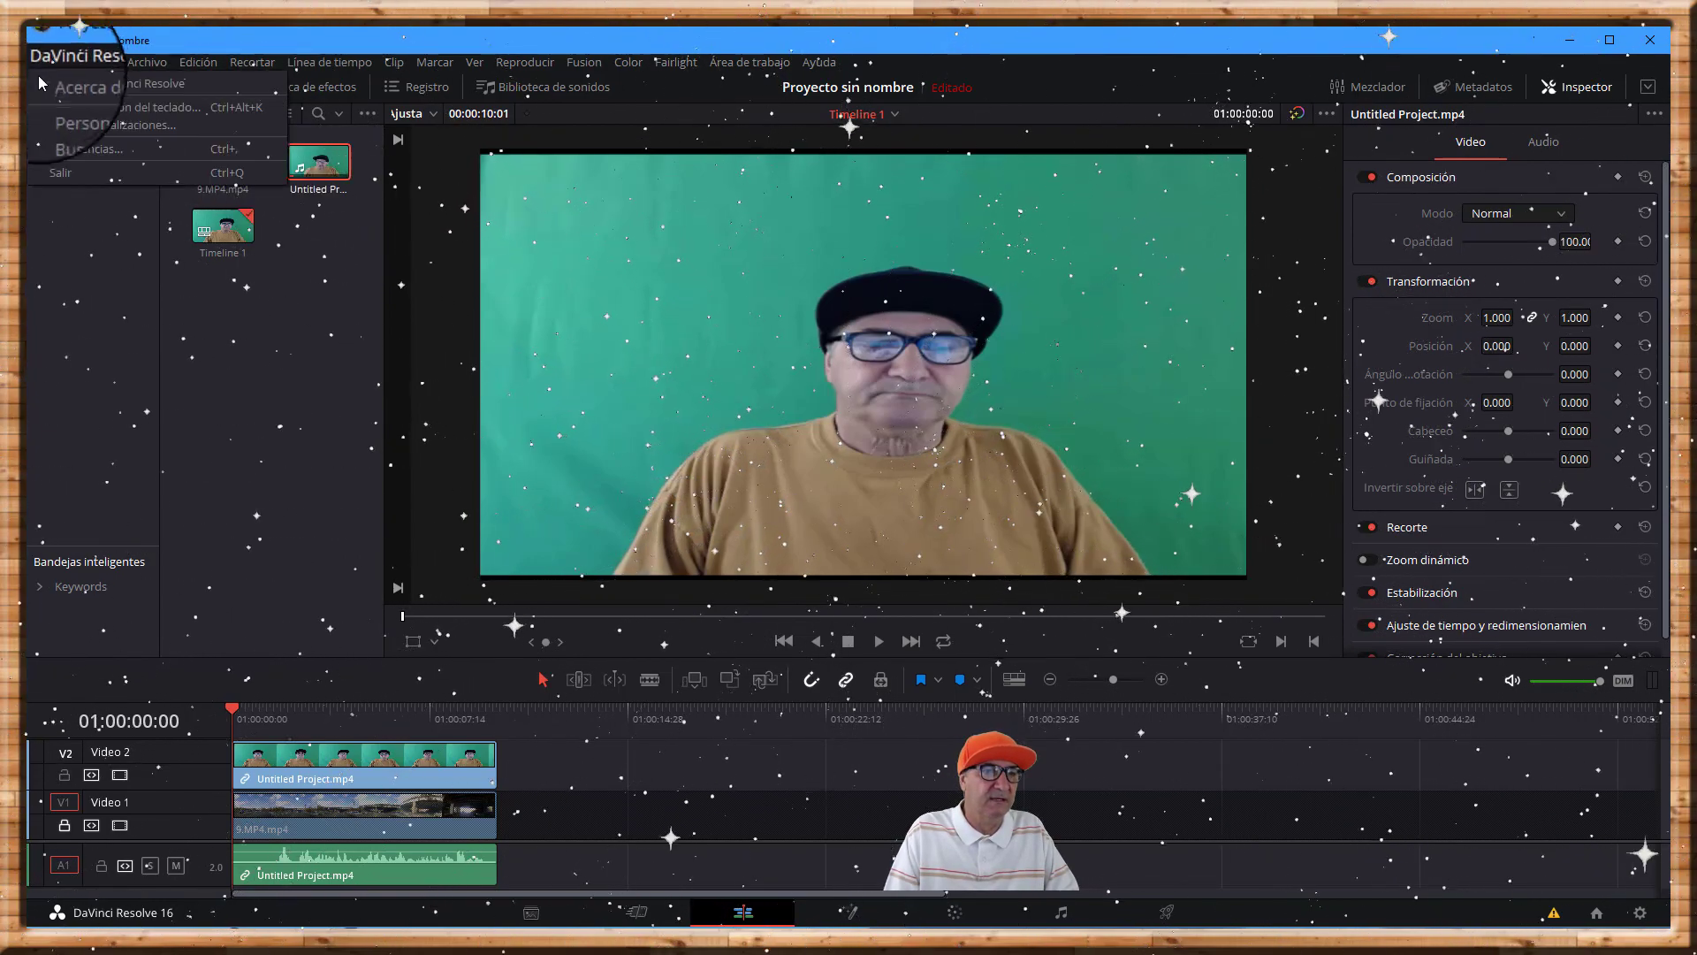
left_click(90, 88)
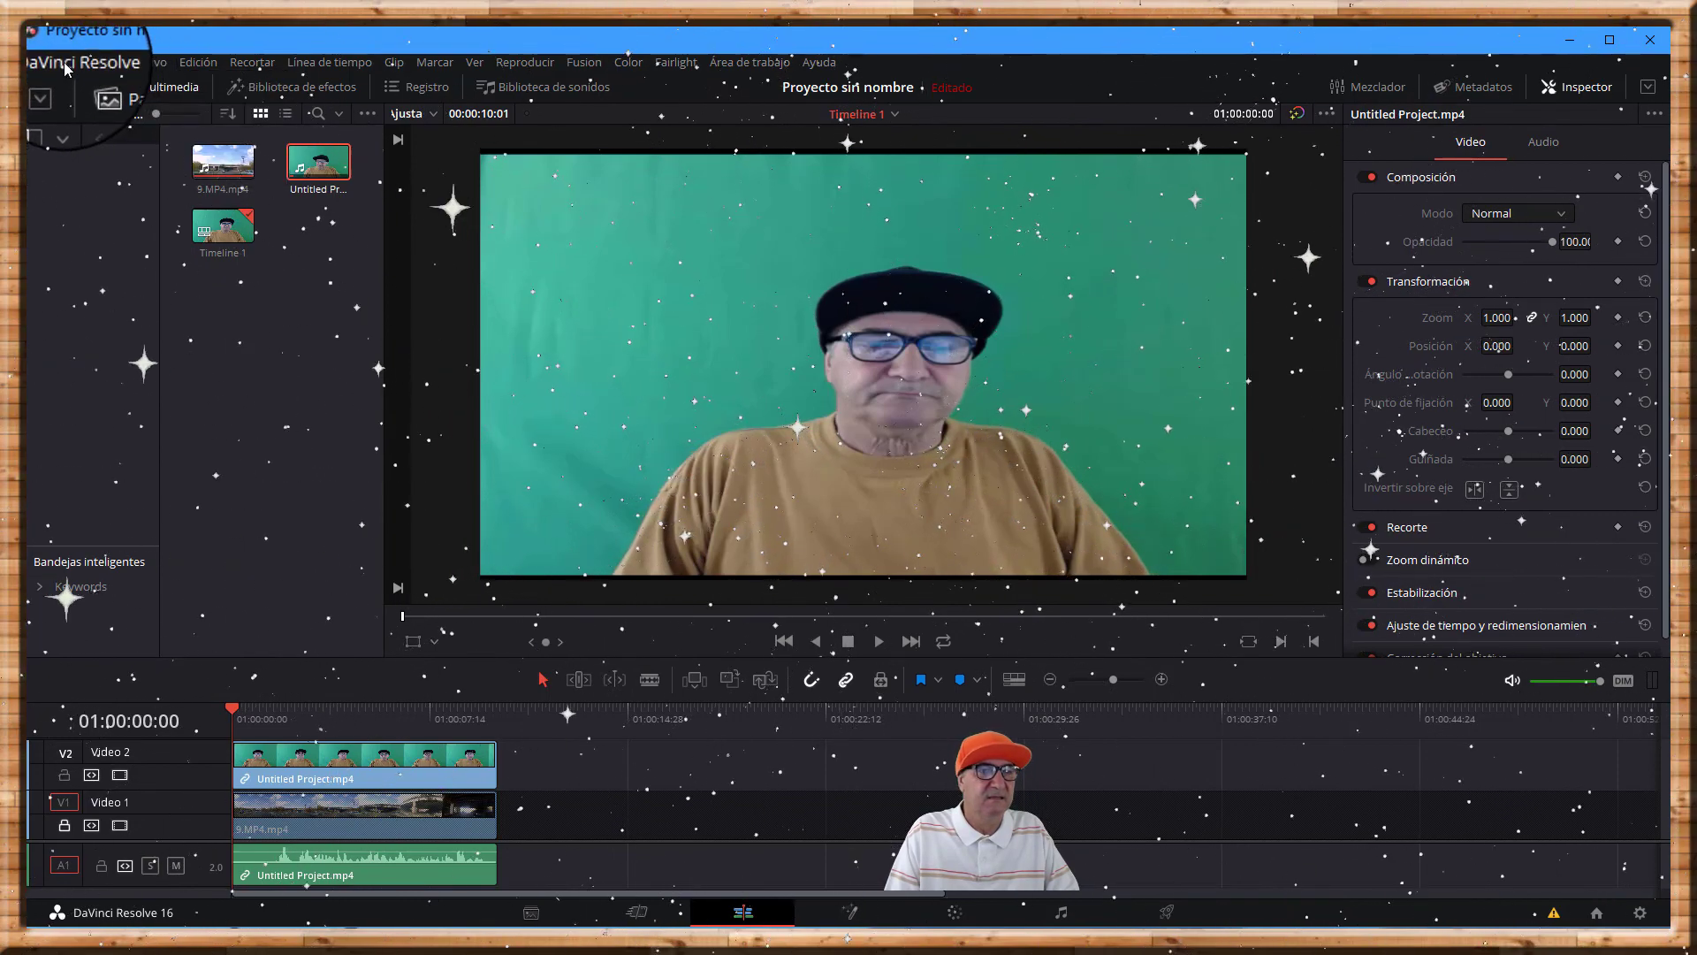
left_click(62, 65)
left_click(64, 89)
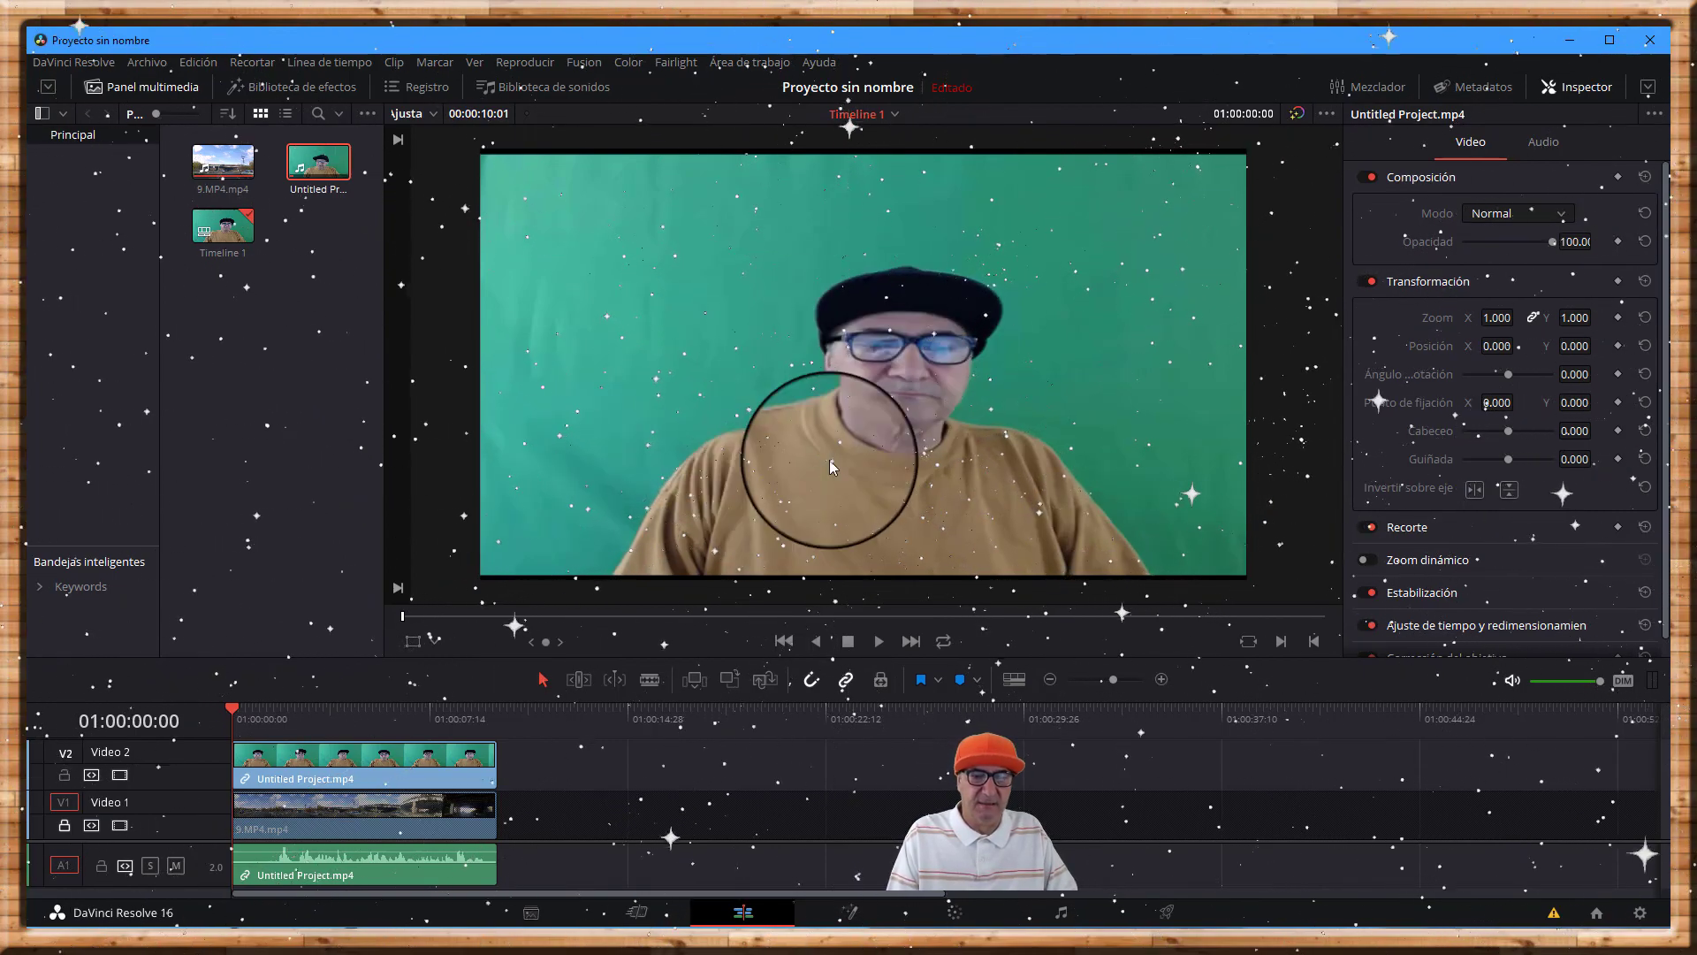
left_click(880, 642)
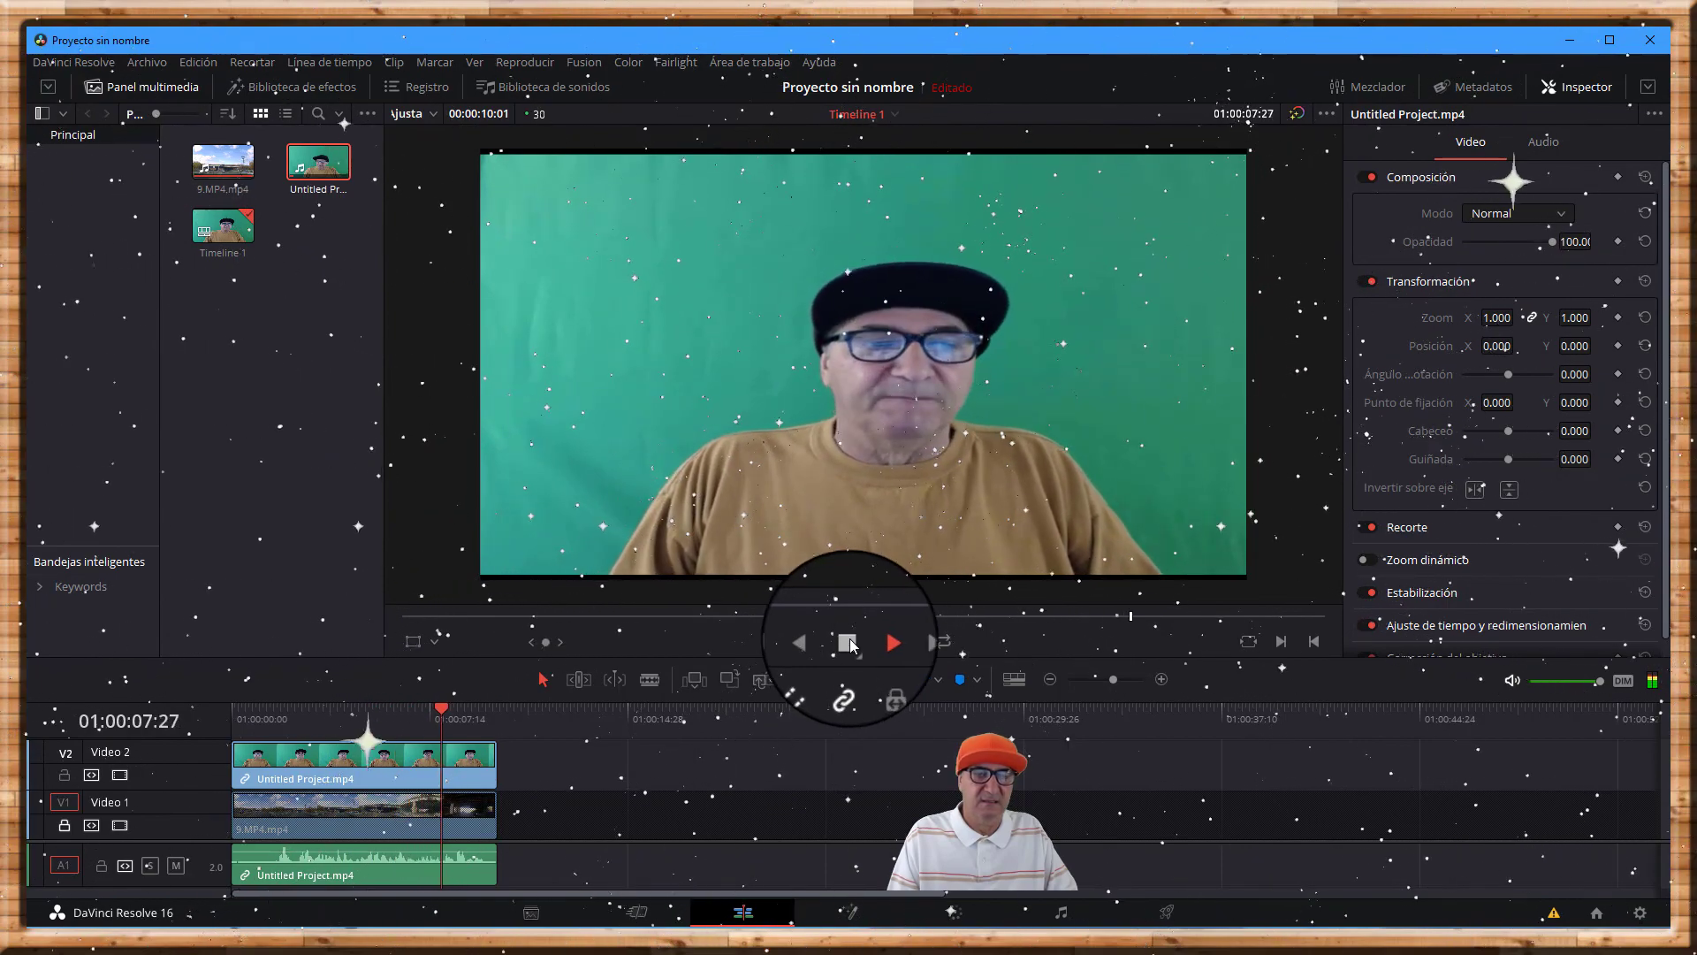
left_click(849, 643)
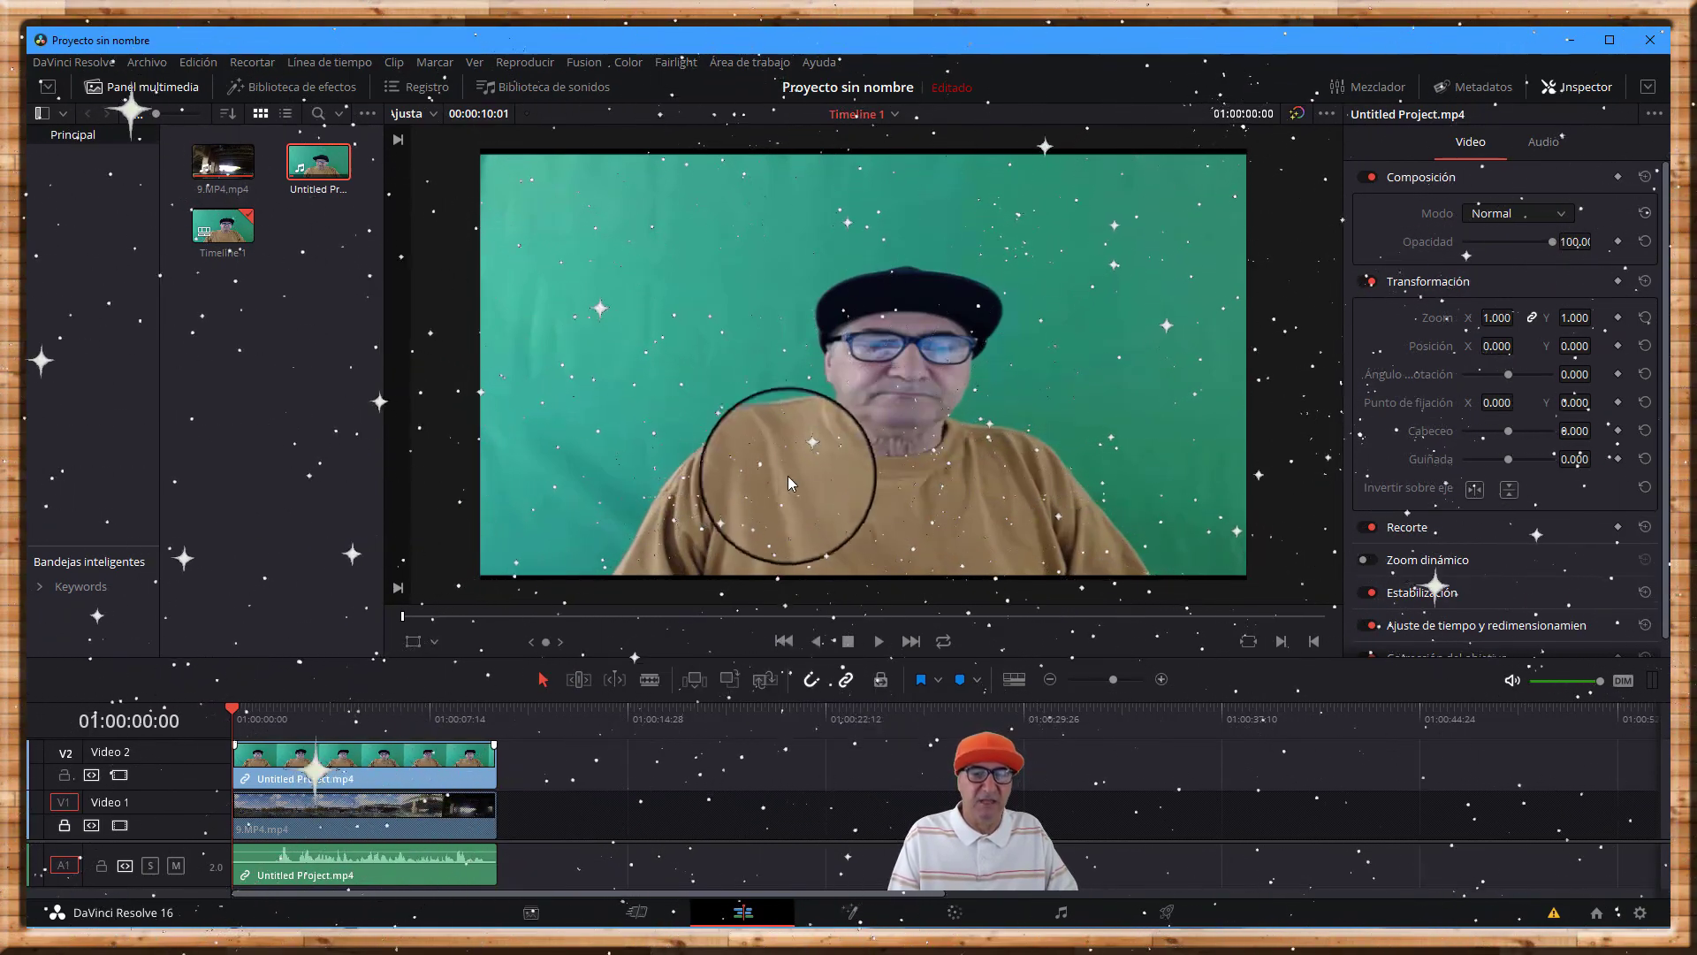
- Switch to the Fusion page showing MediaIn1 feeding MediaOut1, and open the Select Tool search
left_click(849, 914)
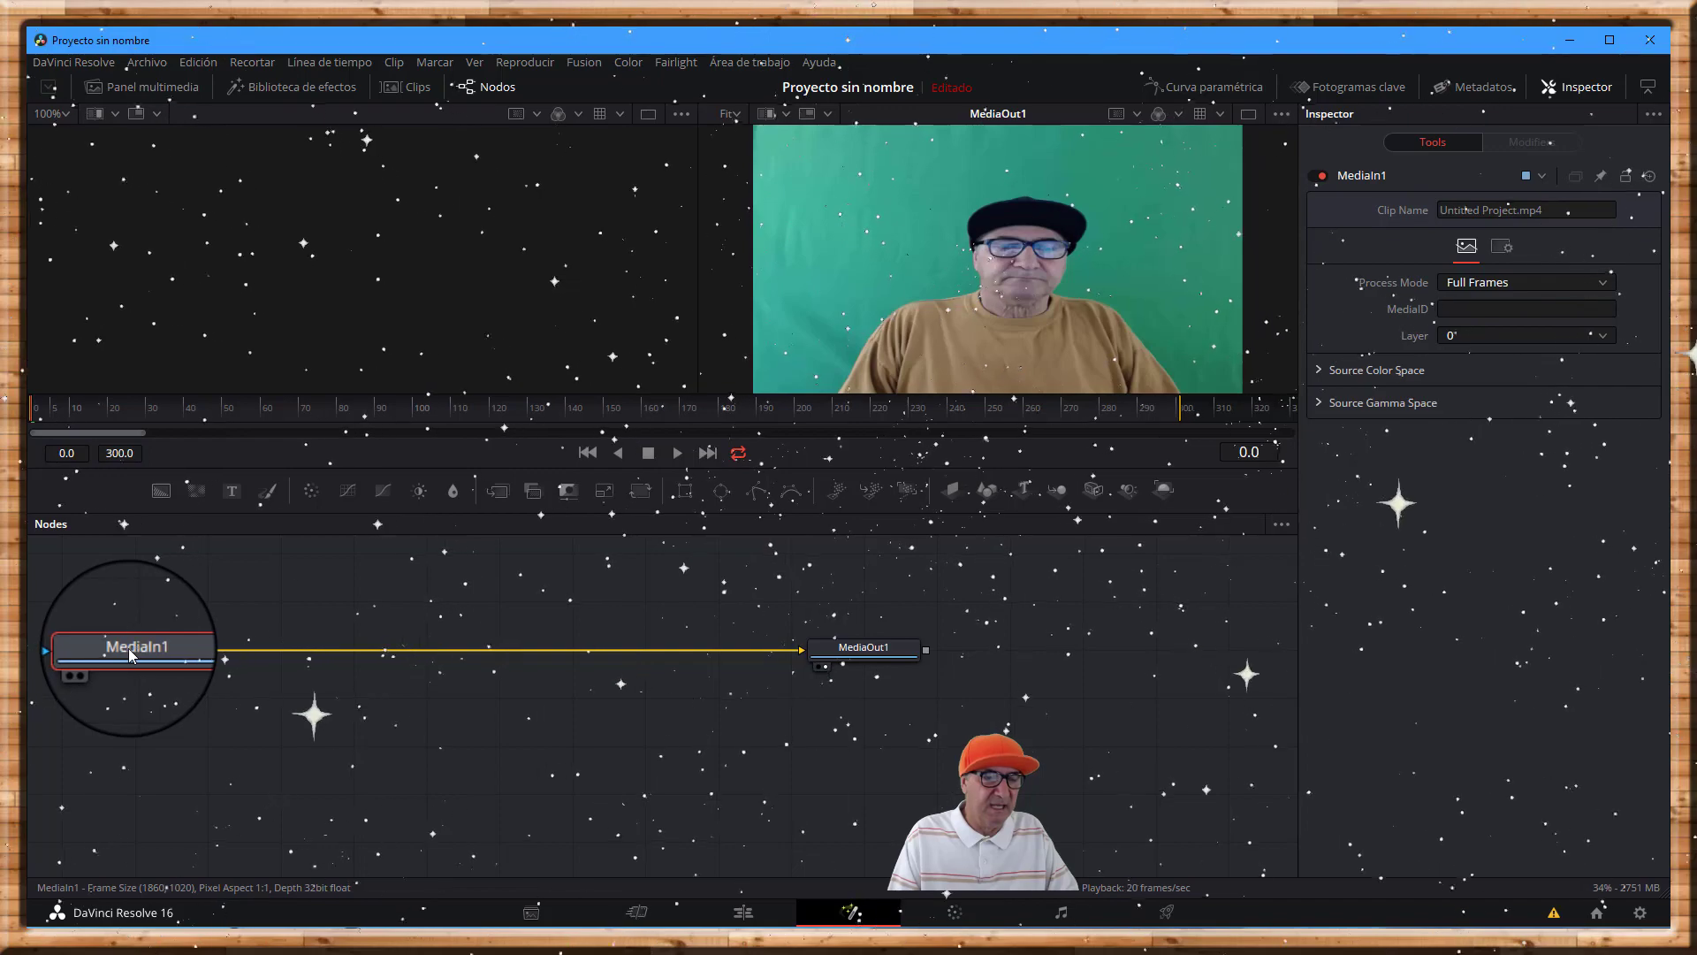
mouse_move(130, 654)
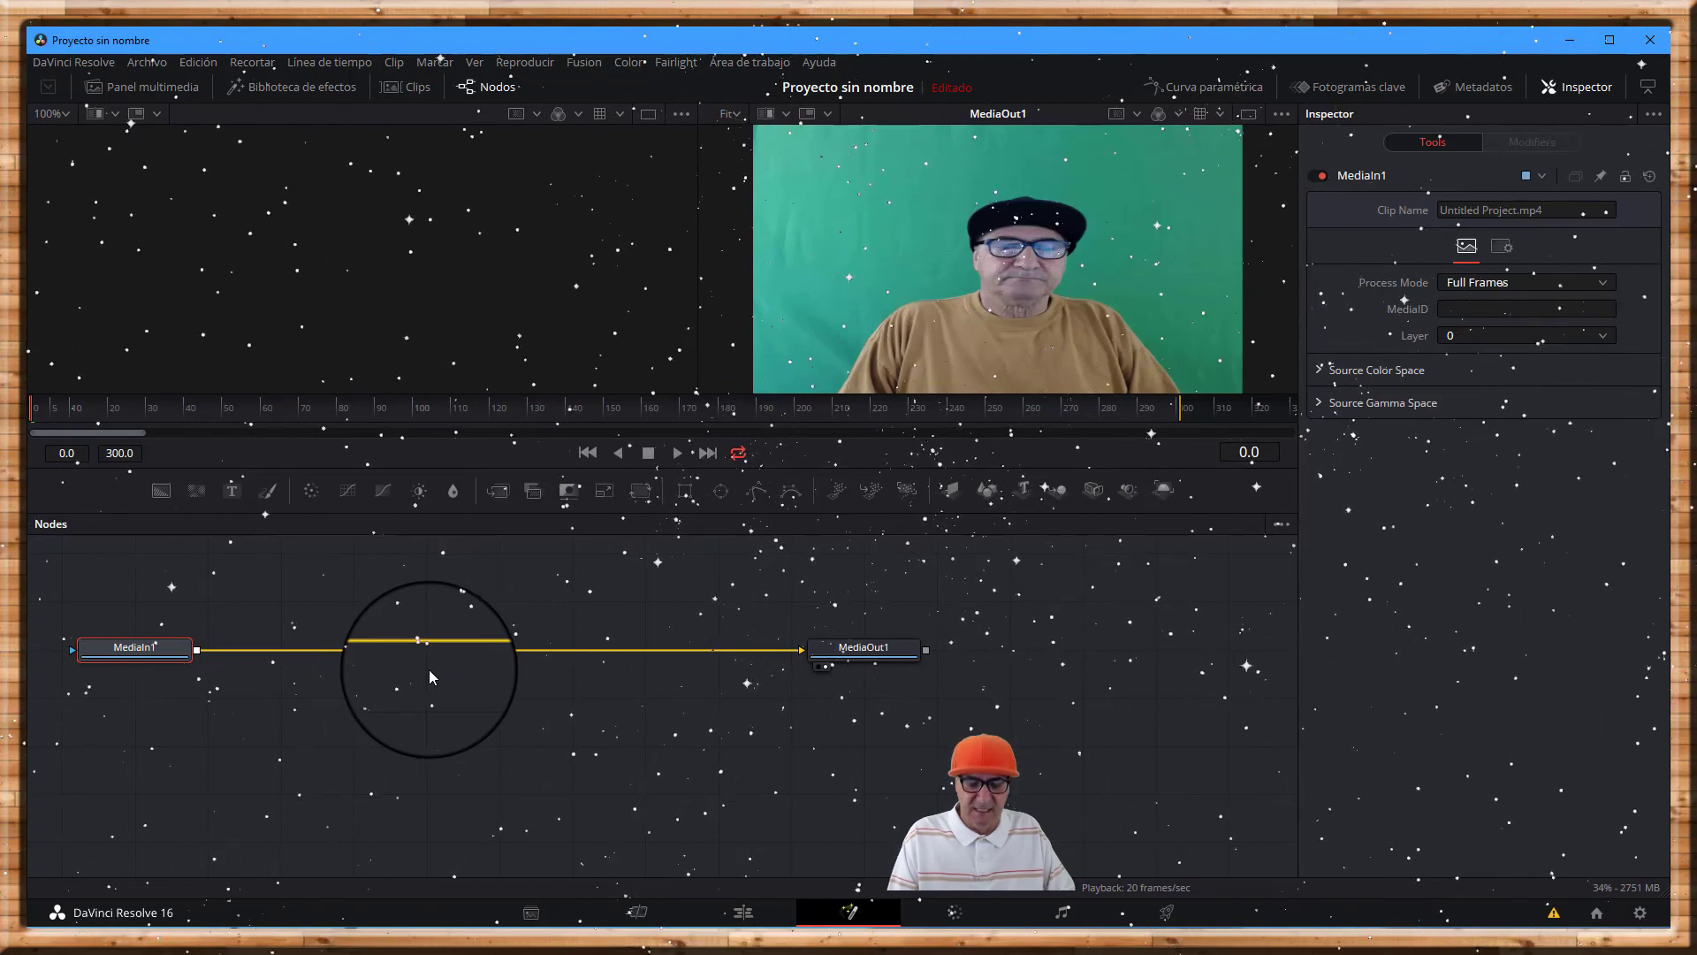
key("shift+space")
type("keyer")
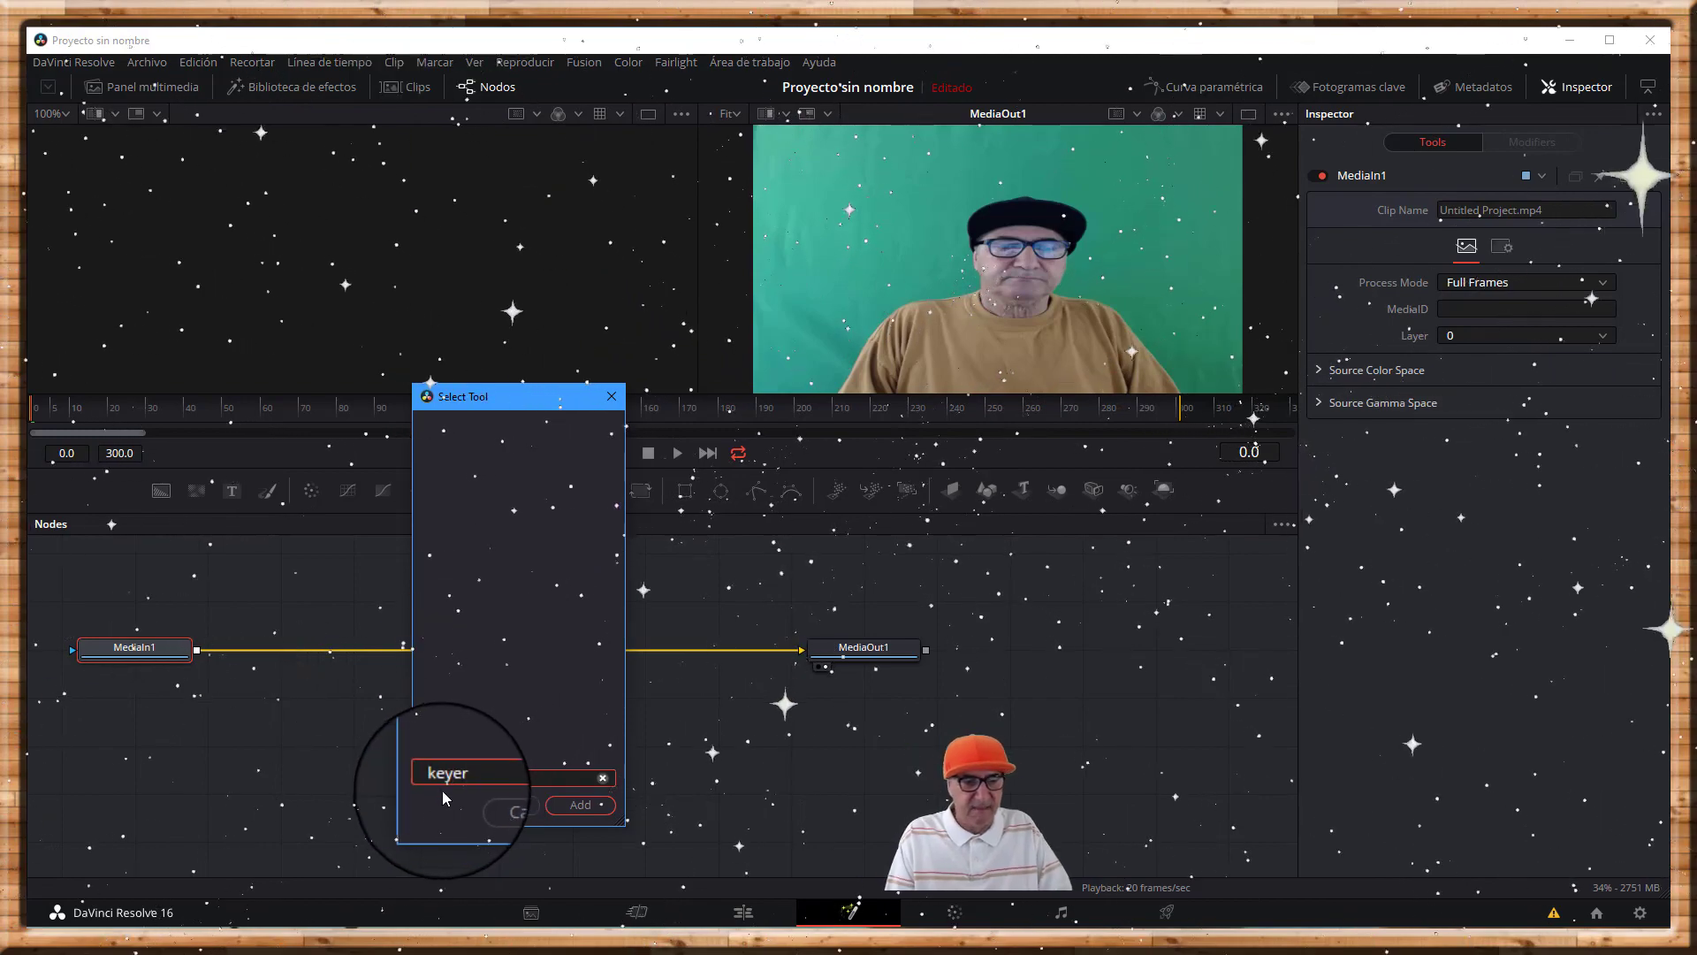
- Reopen the Select Tool search and clear its leftover search text
left_click(559, 806)
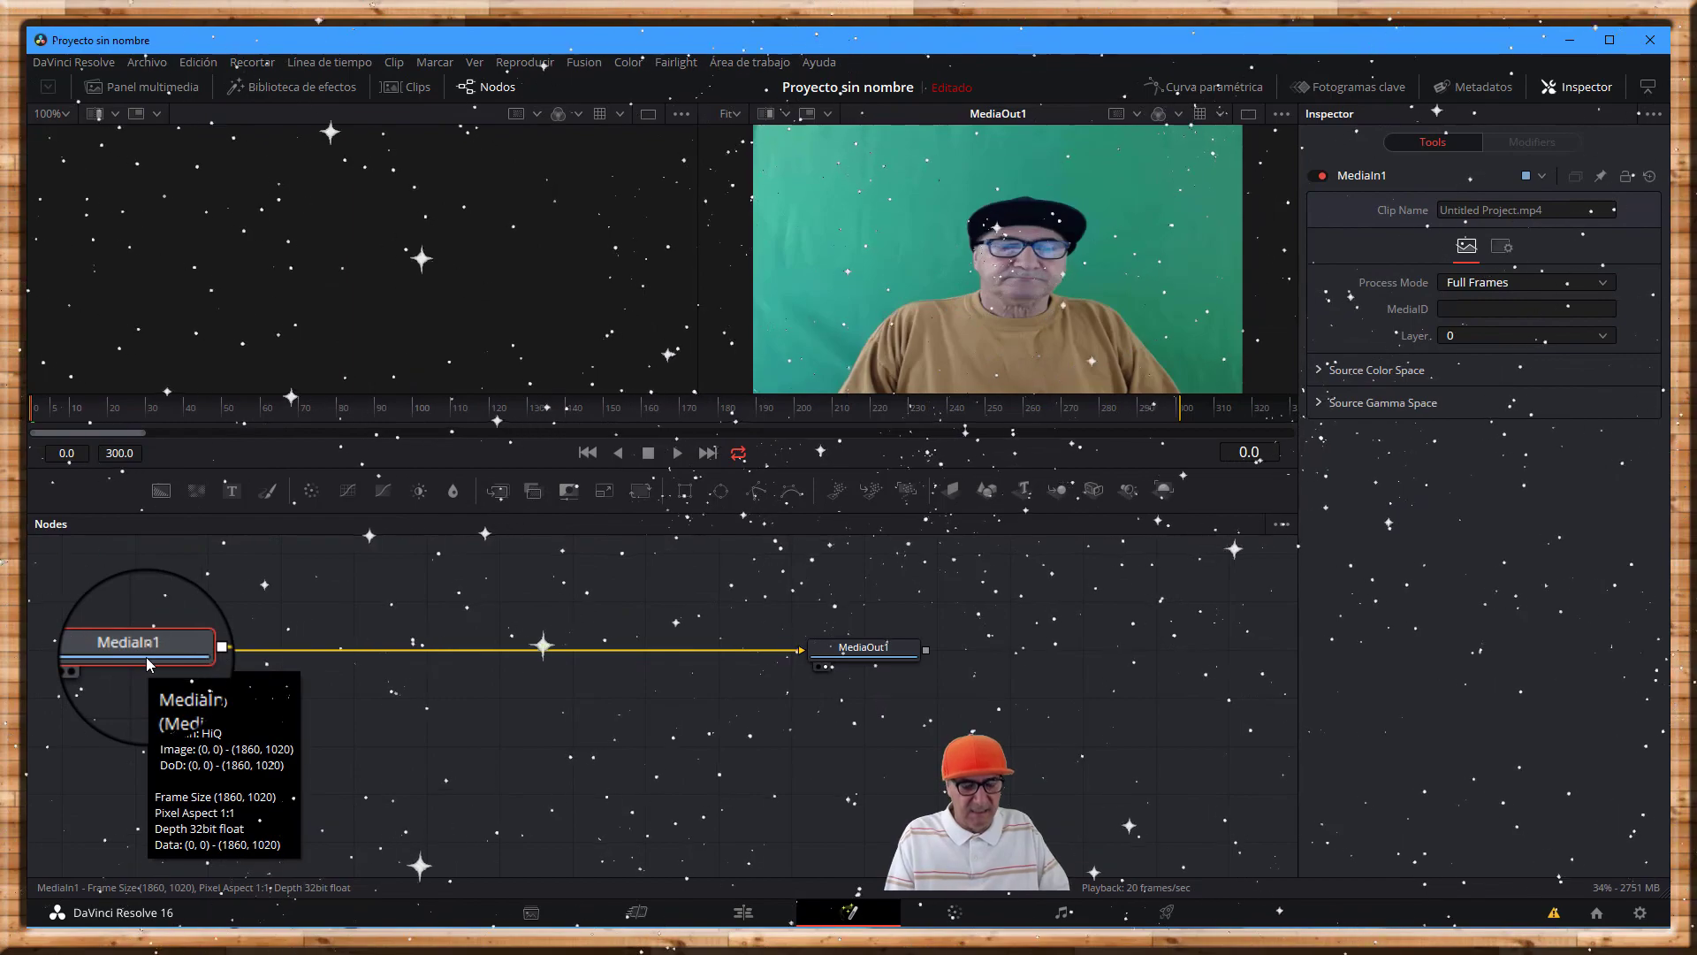
key("shift+space")
type("Chroma Keyer")
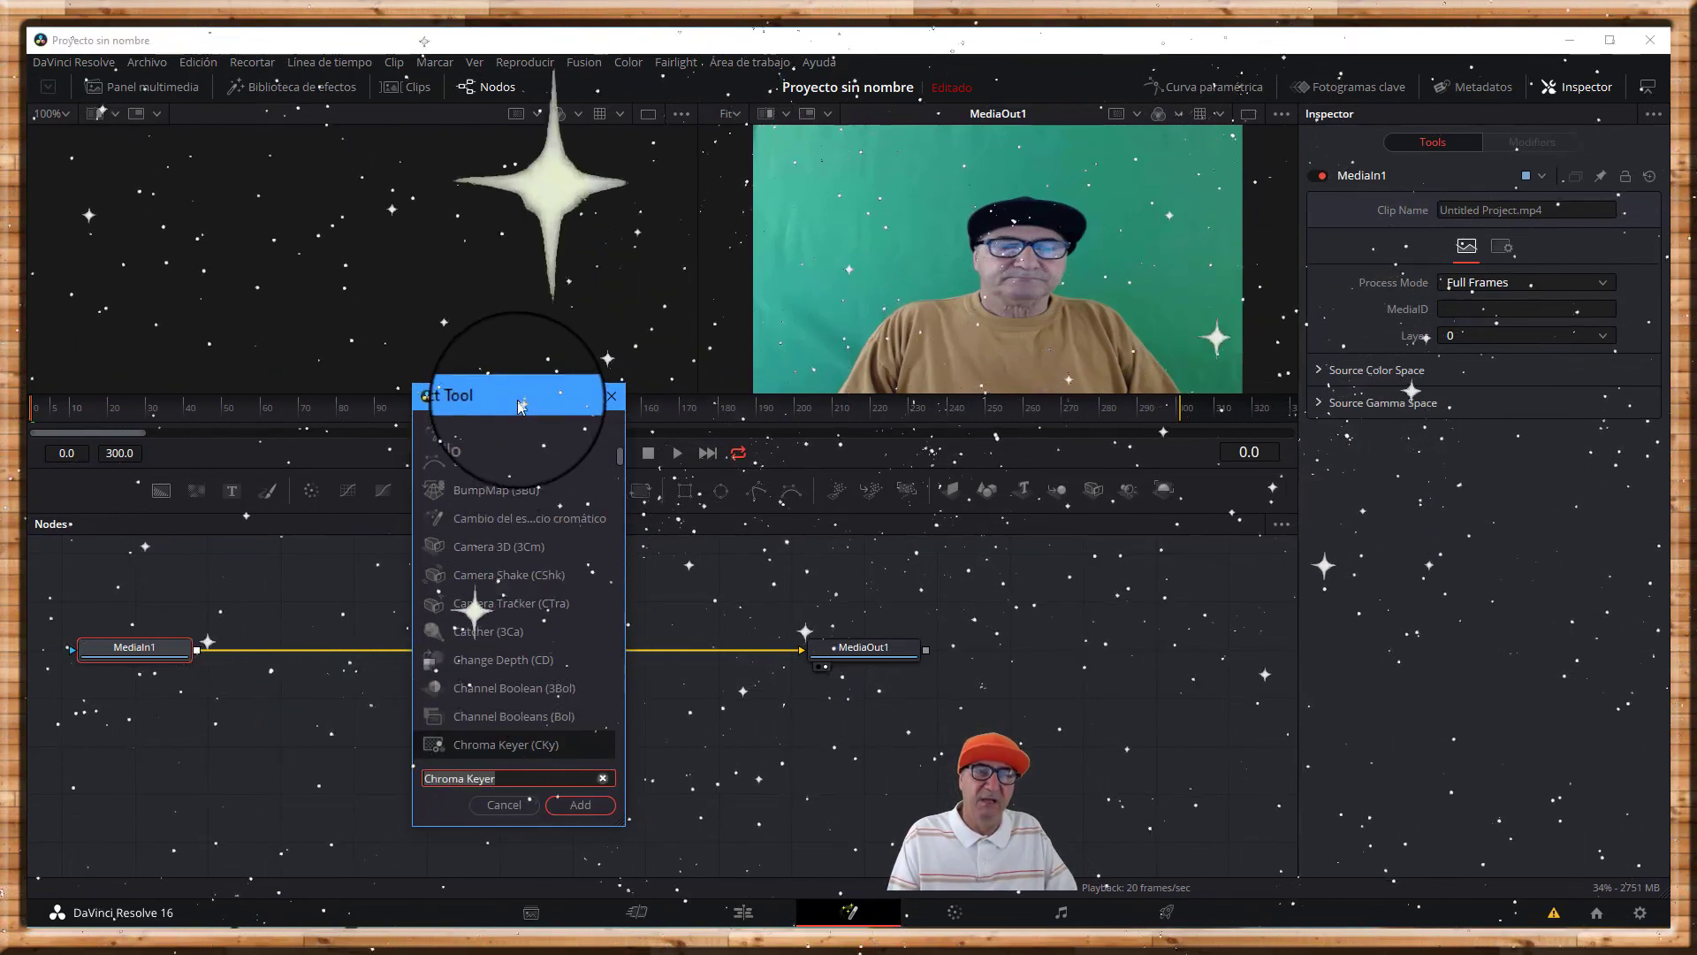
left_click_drag(520, 406, 505, 401)
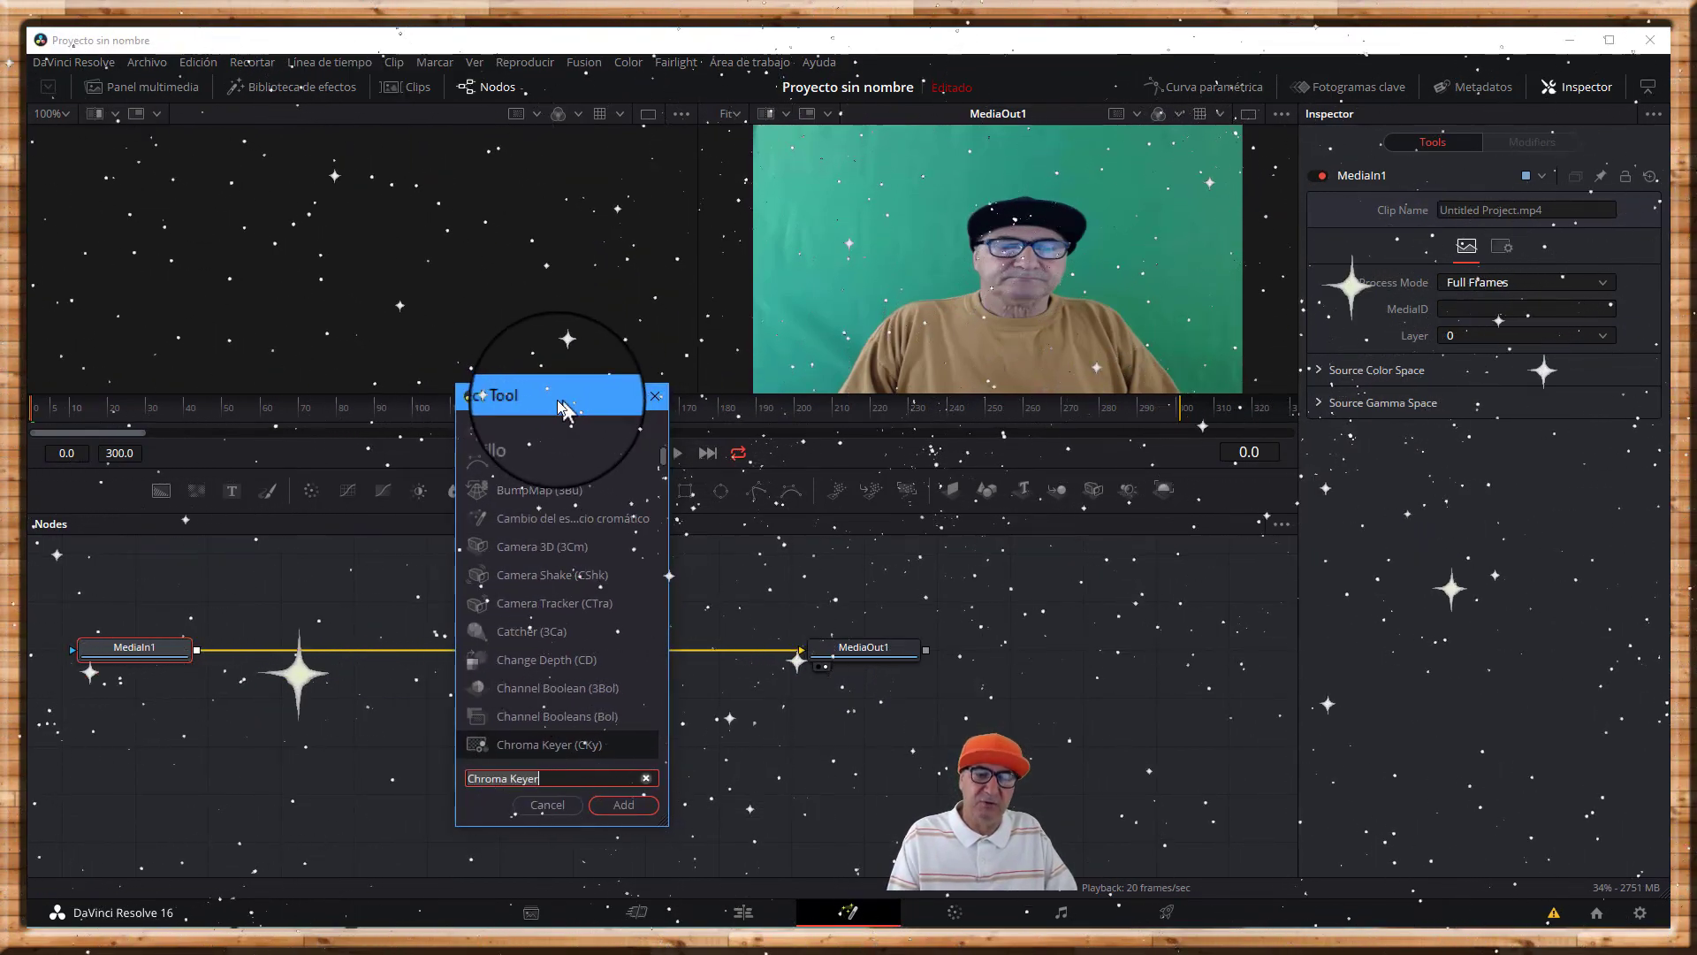
left_click(505, 776)
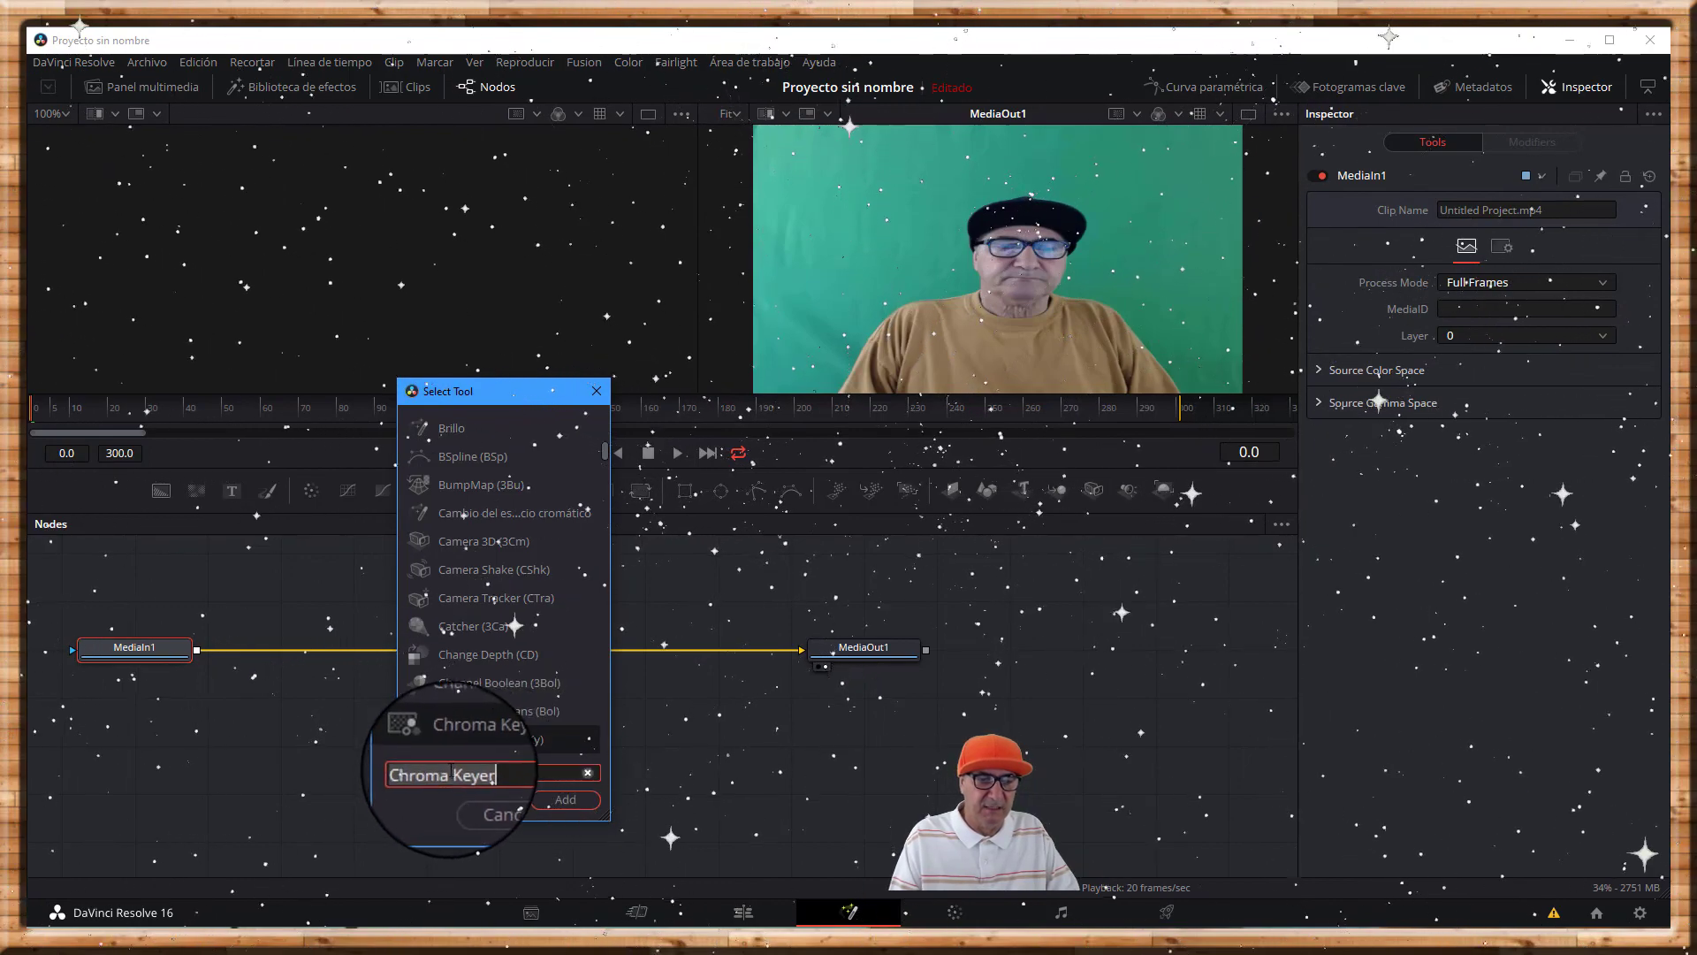
key("BackSpace")
key("BackSpace")
key("BackSpace")
key("ctrl+a")
key("BackSpace")
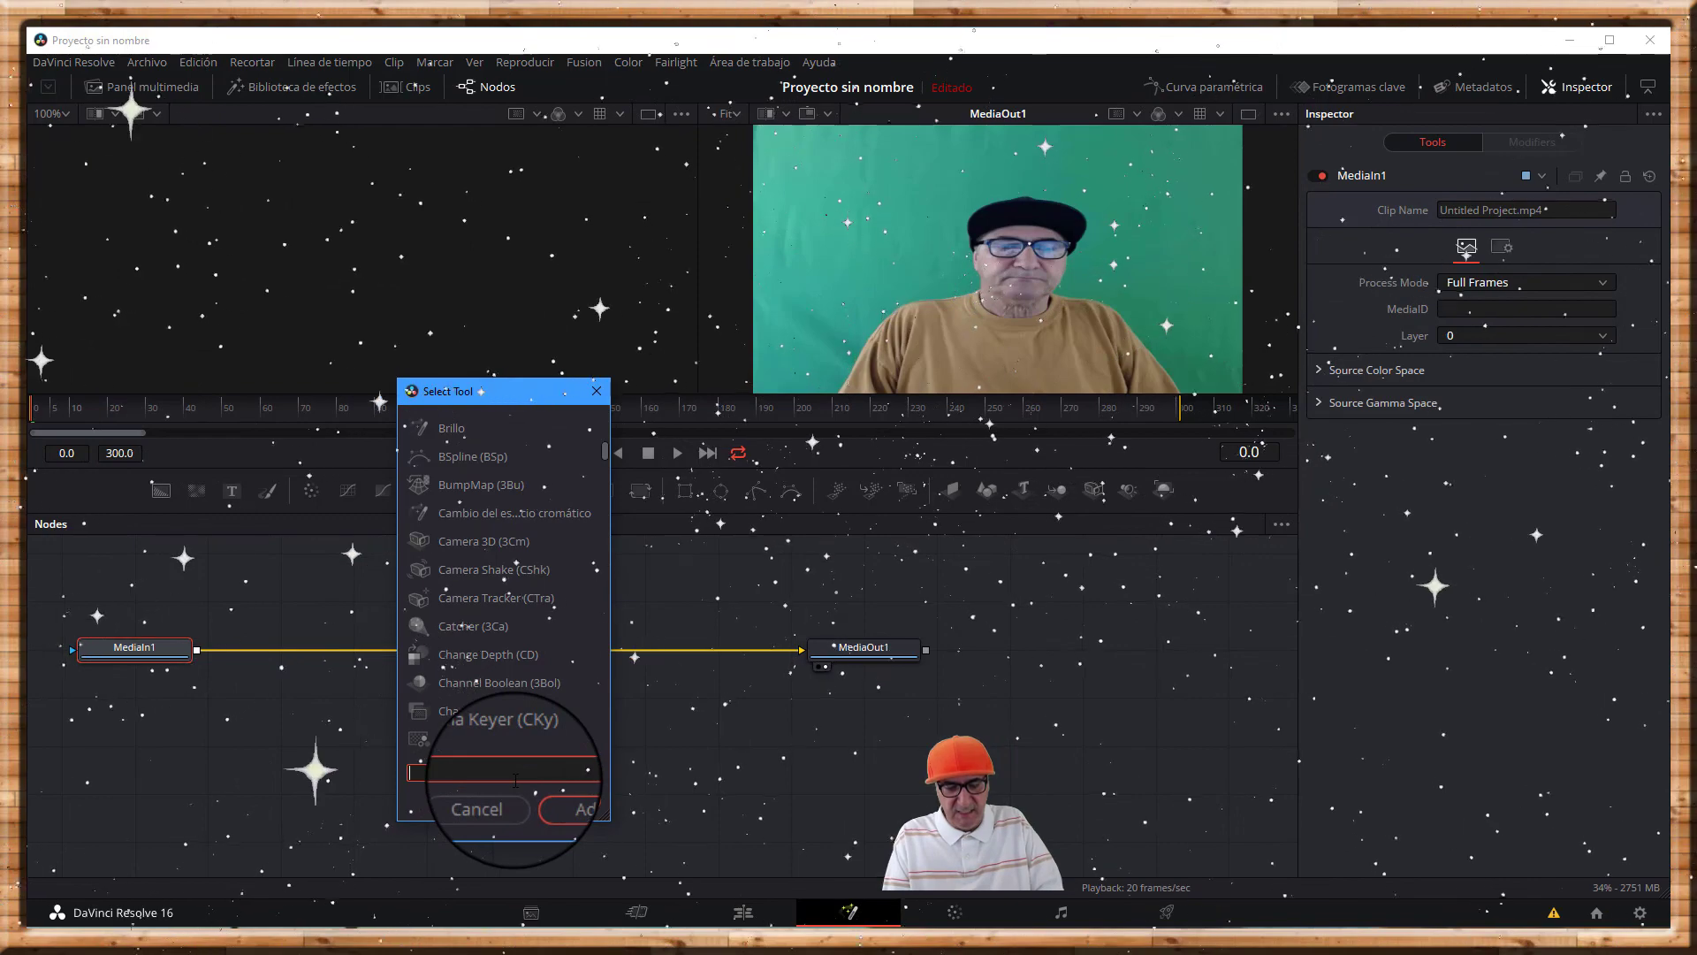
- Search 'keyer' and add Chroma Keyer between MediaIn1 and MediaOut1
type("key")
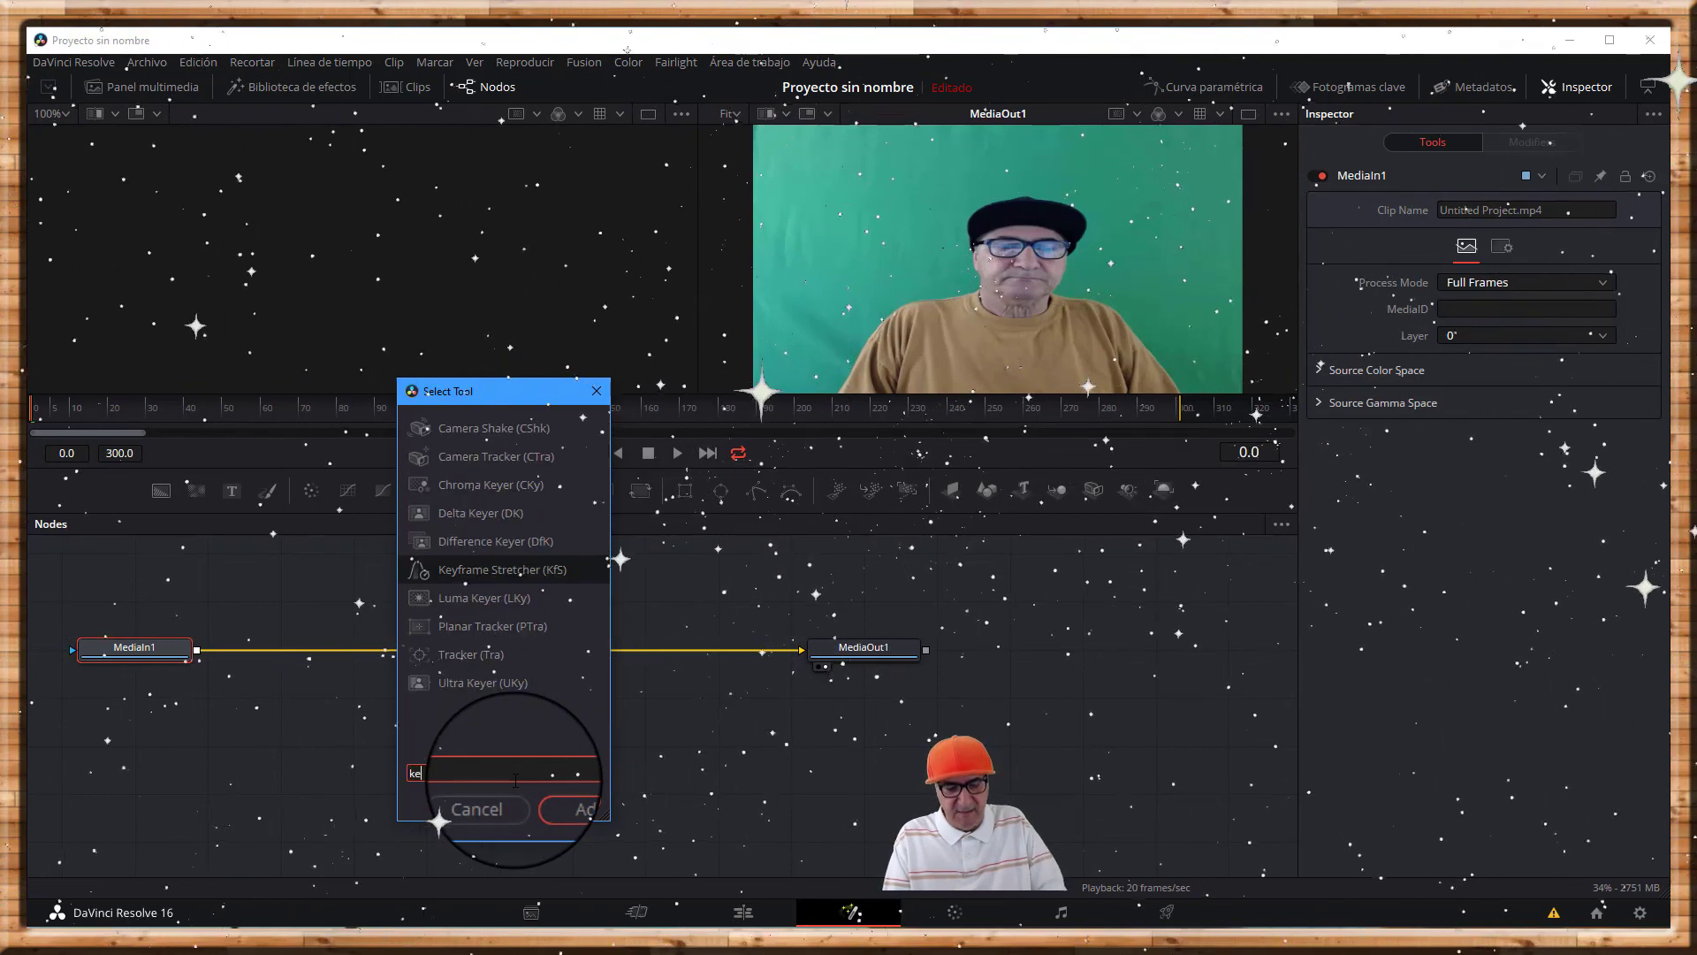
type("er")
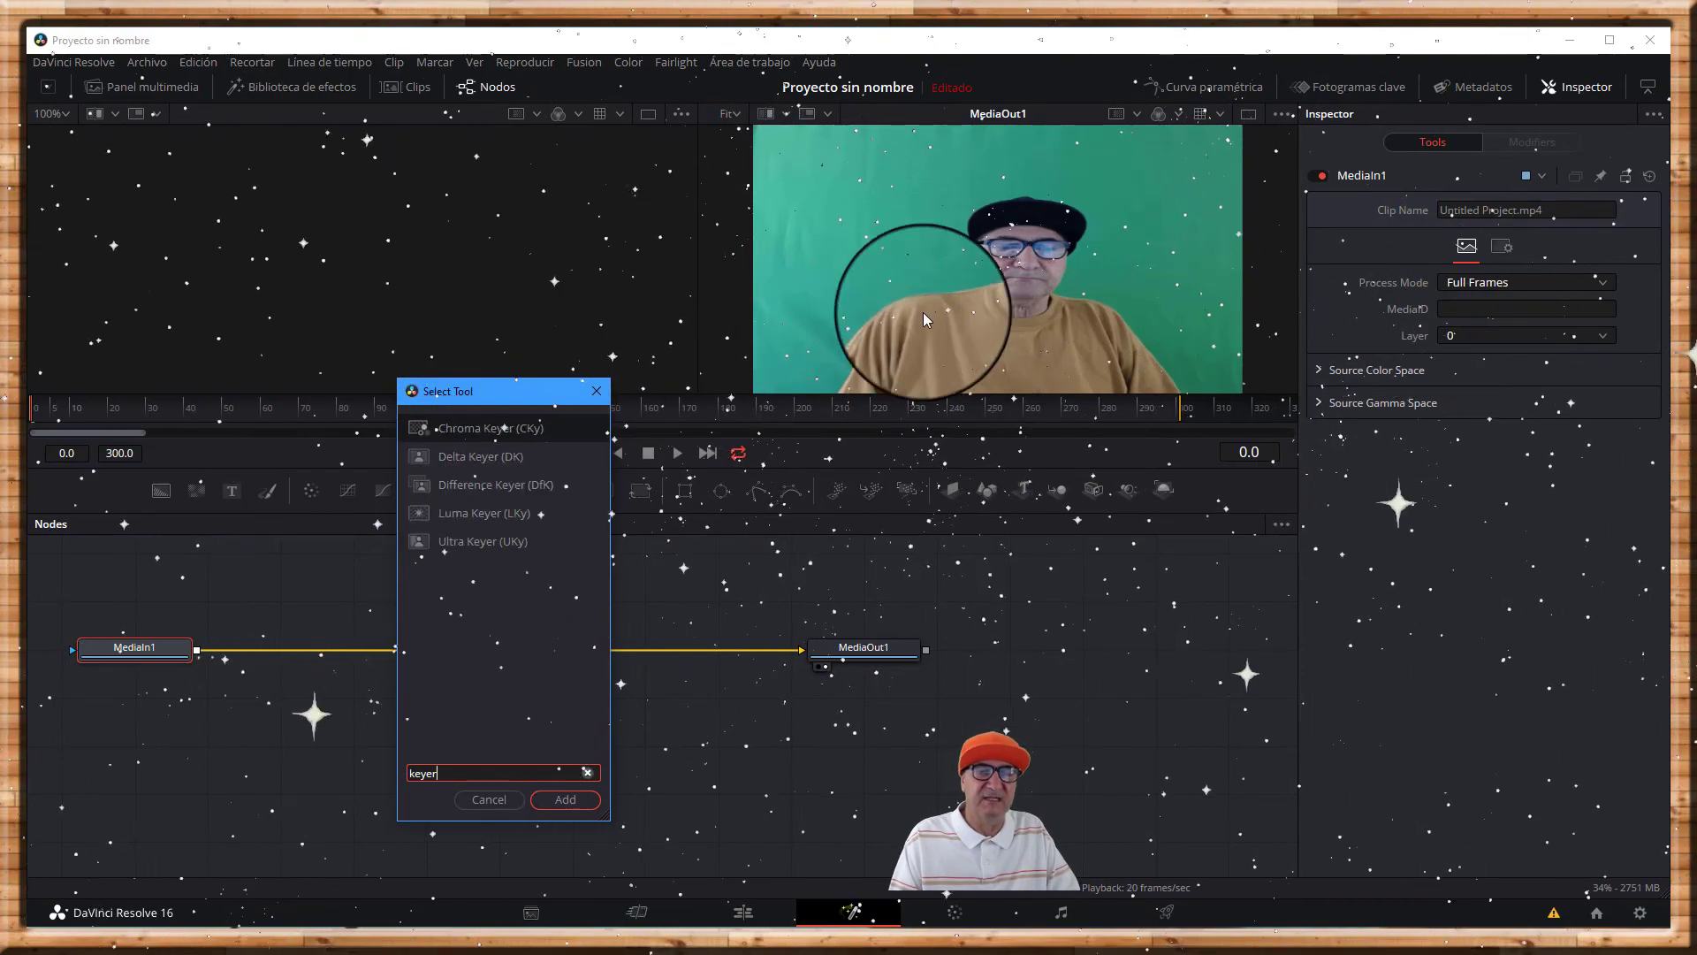
left_click(462, 433)
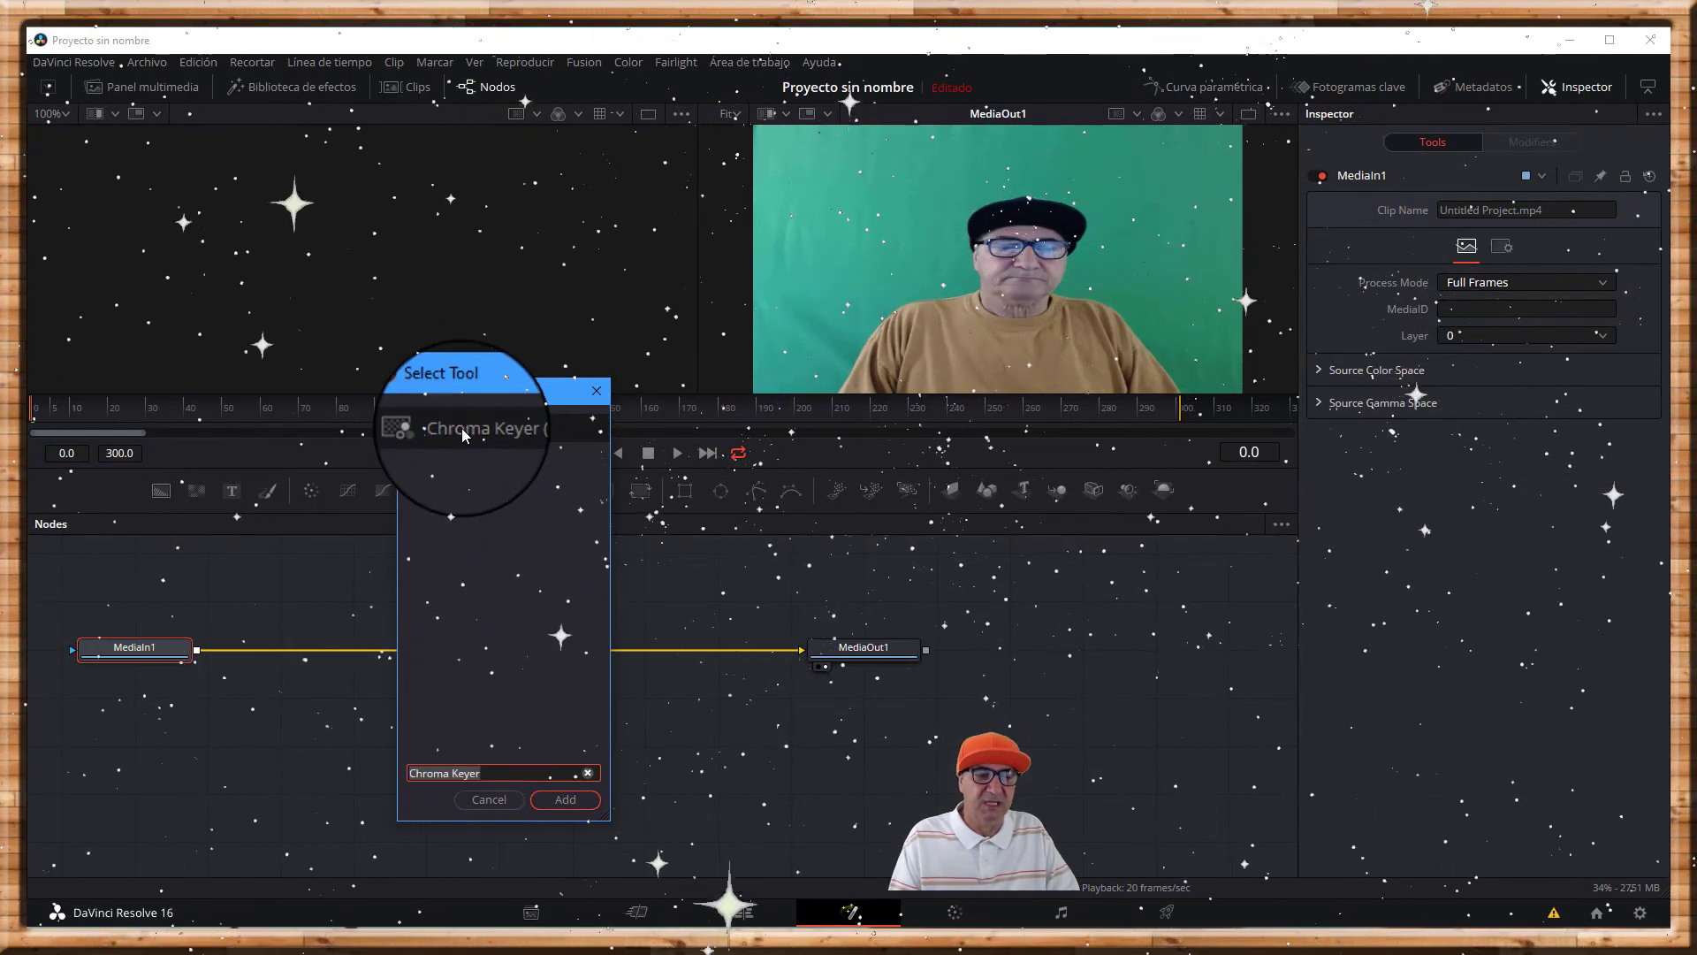
double_click(429, 774)
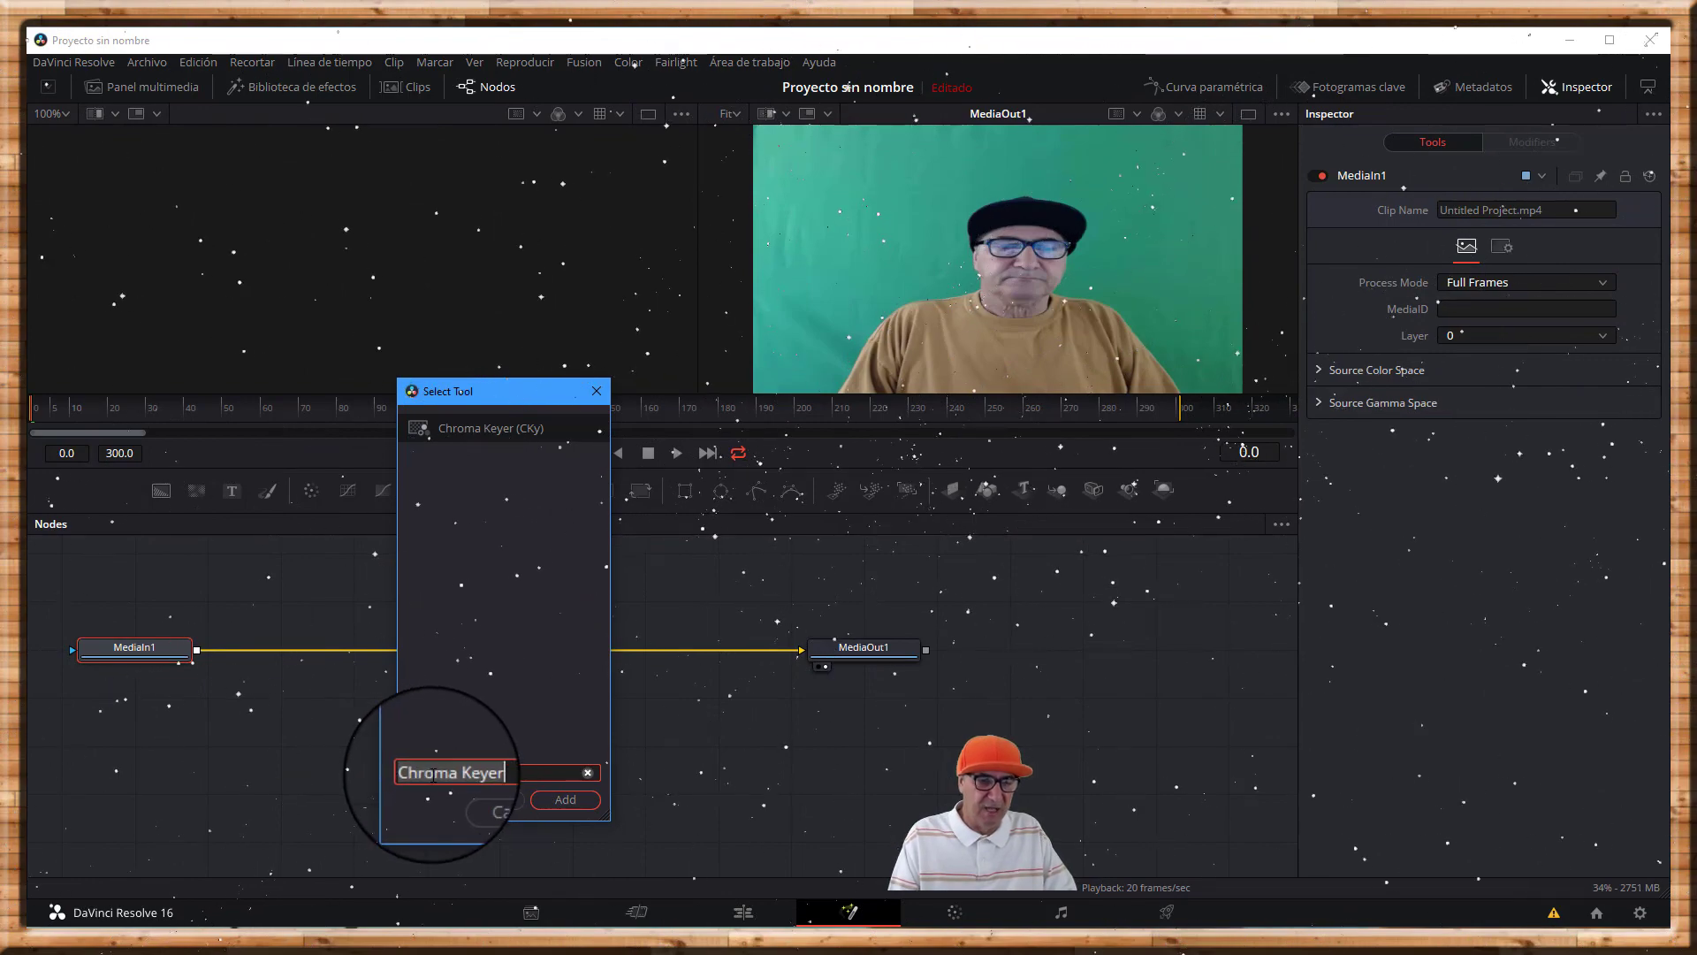
left_click(567, 798)
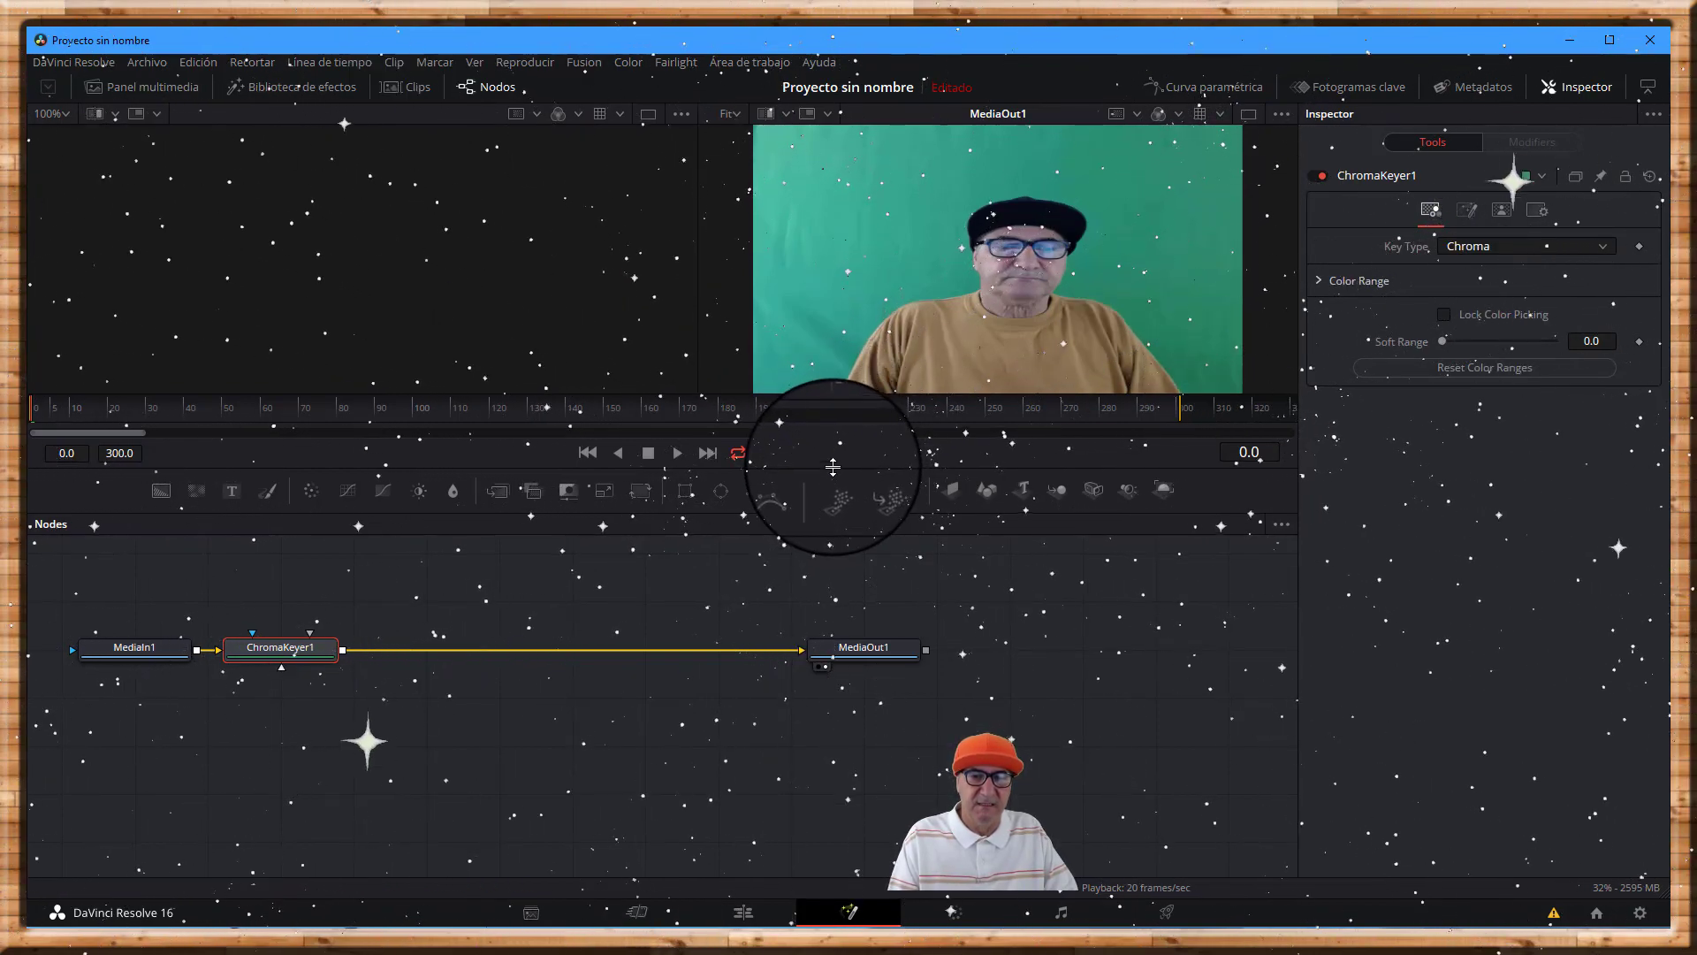
- Enlarge and zoom the MediaOut1 viewer, then sample the top-left green backdrop
left_click_drag(824, 517, 835, 666)
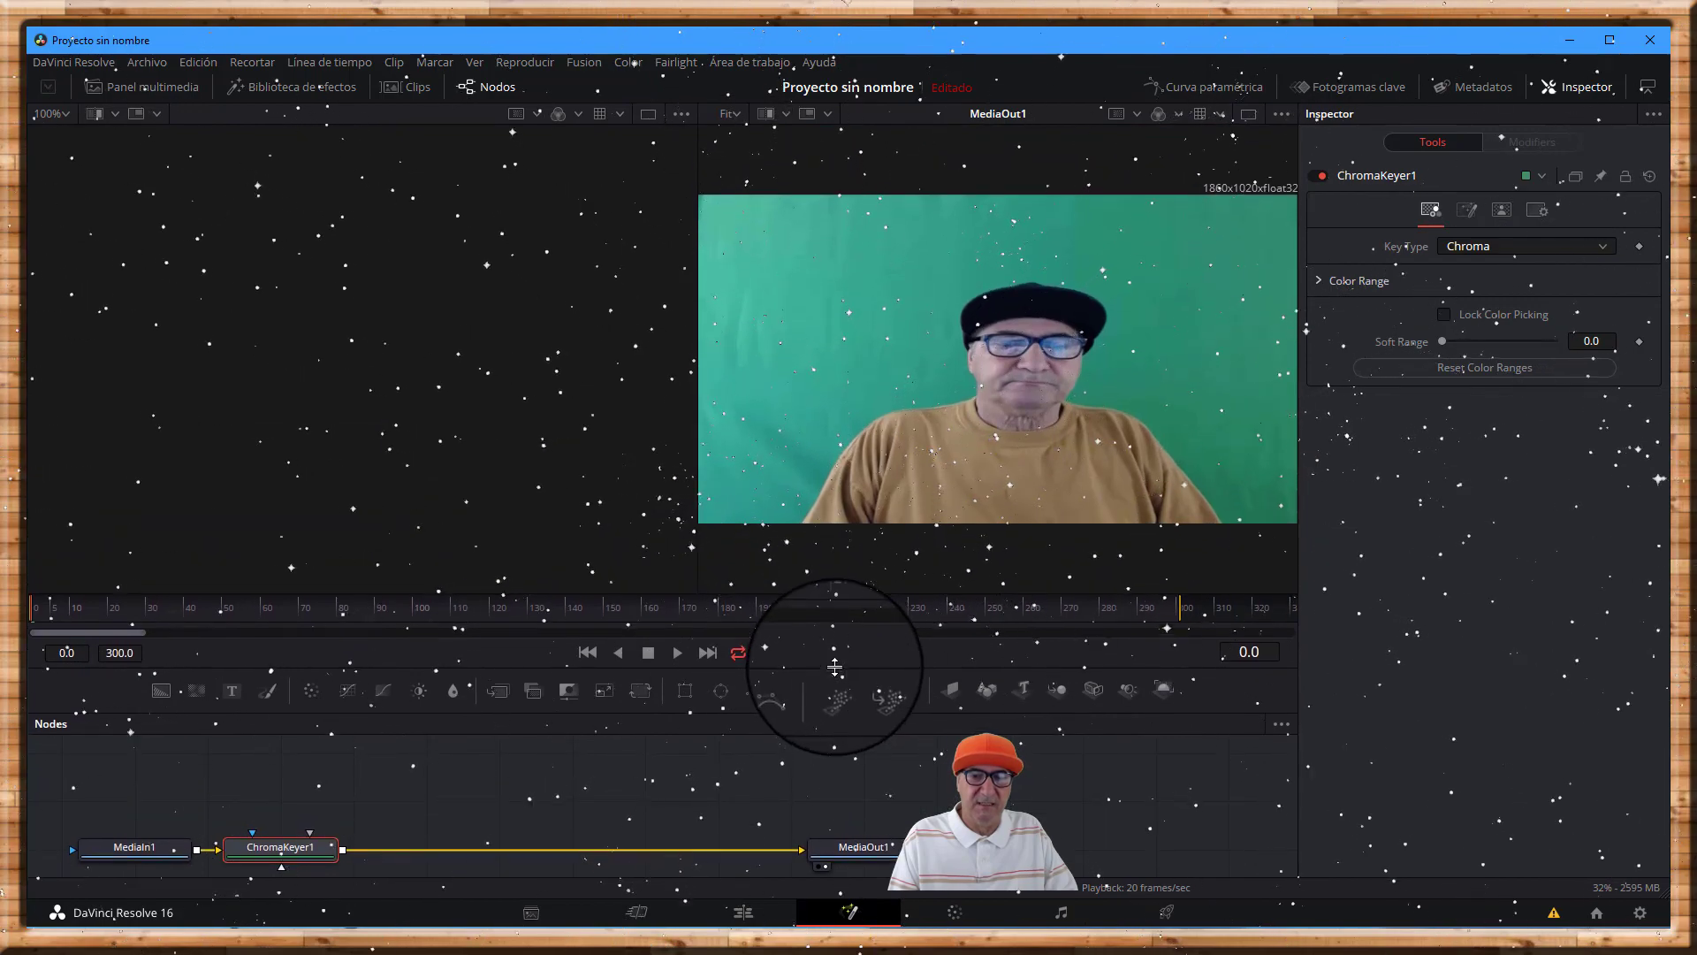
left_click(735, 114)
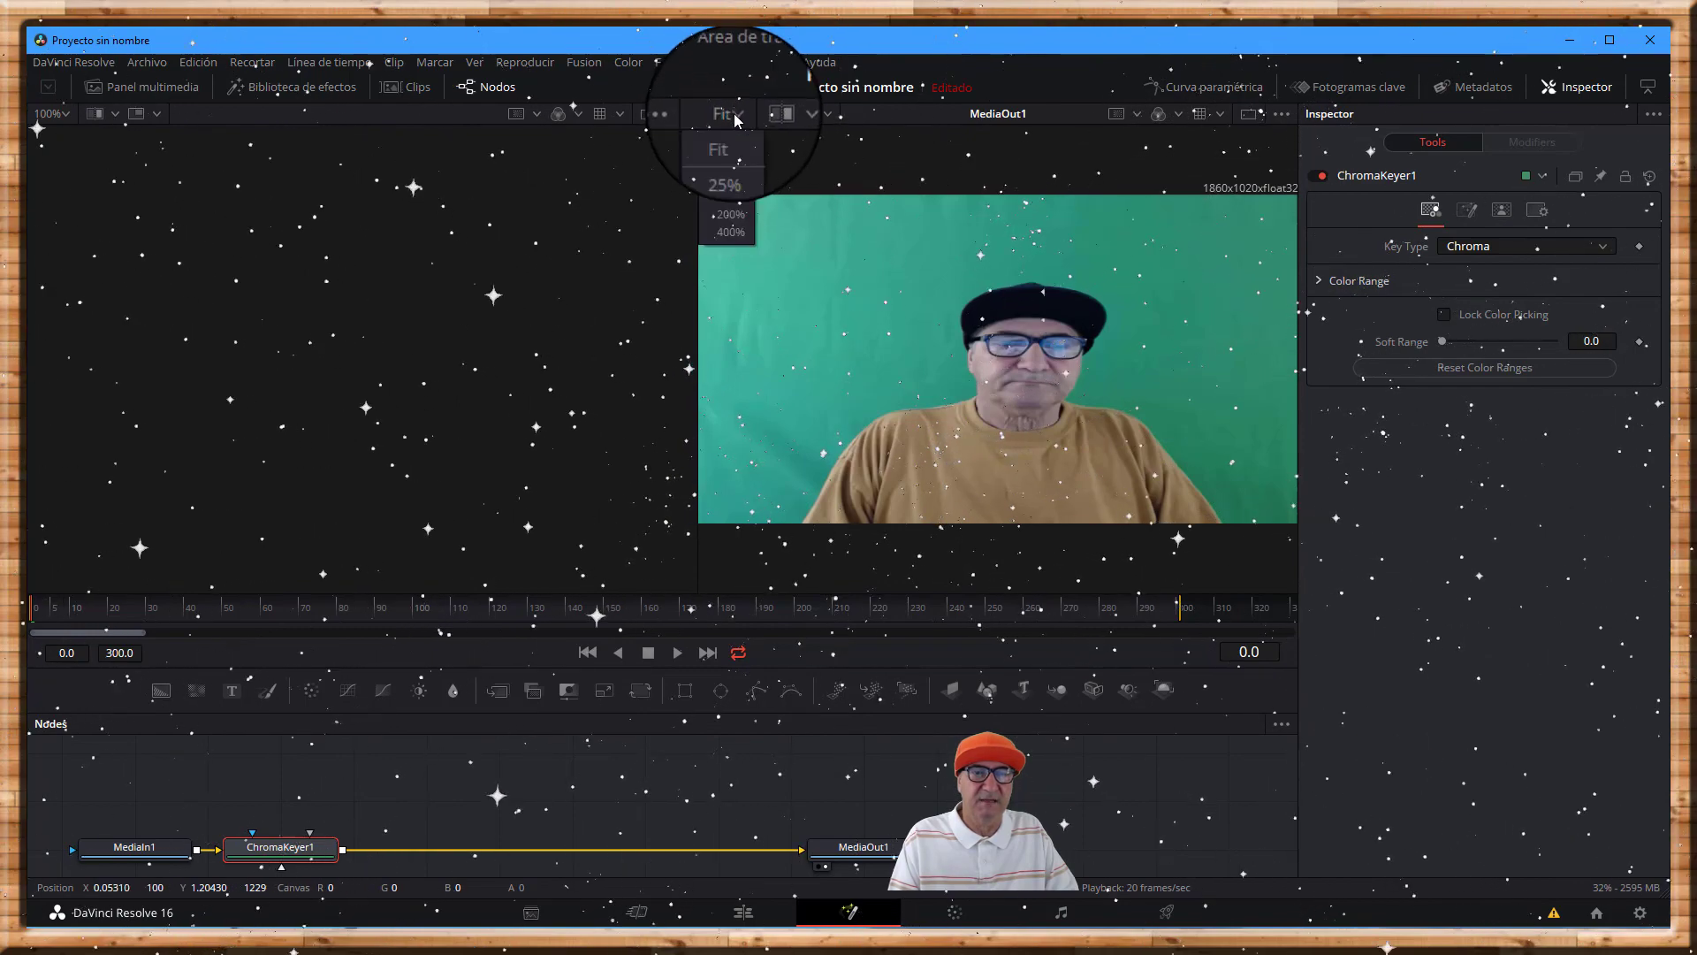
left_click(729, 177)
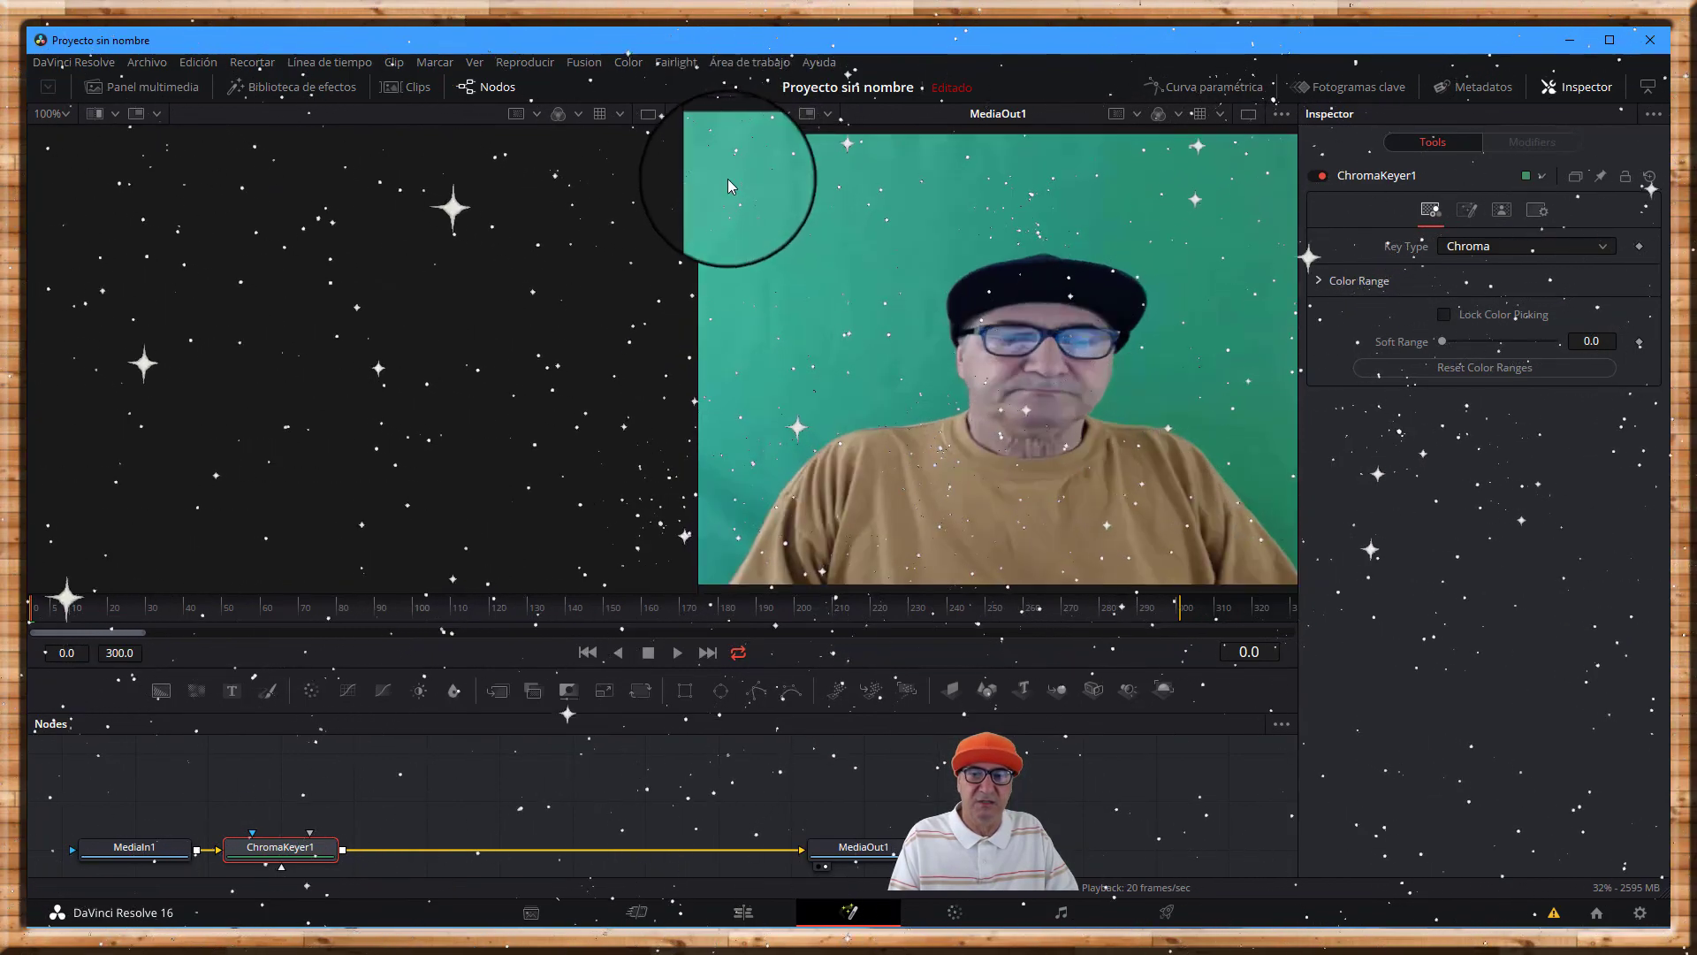
left_click_drag(699, 300, 335, 297)
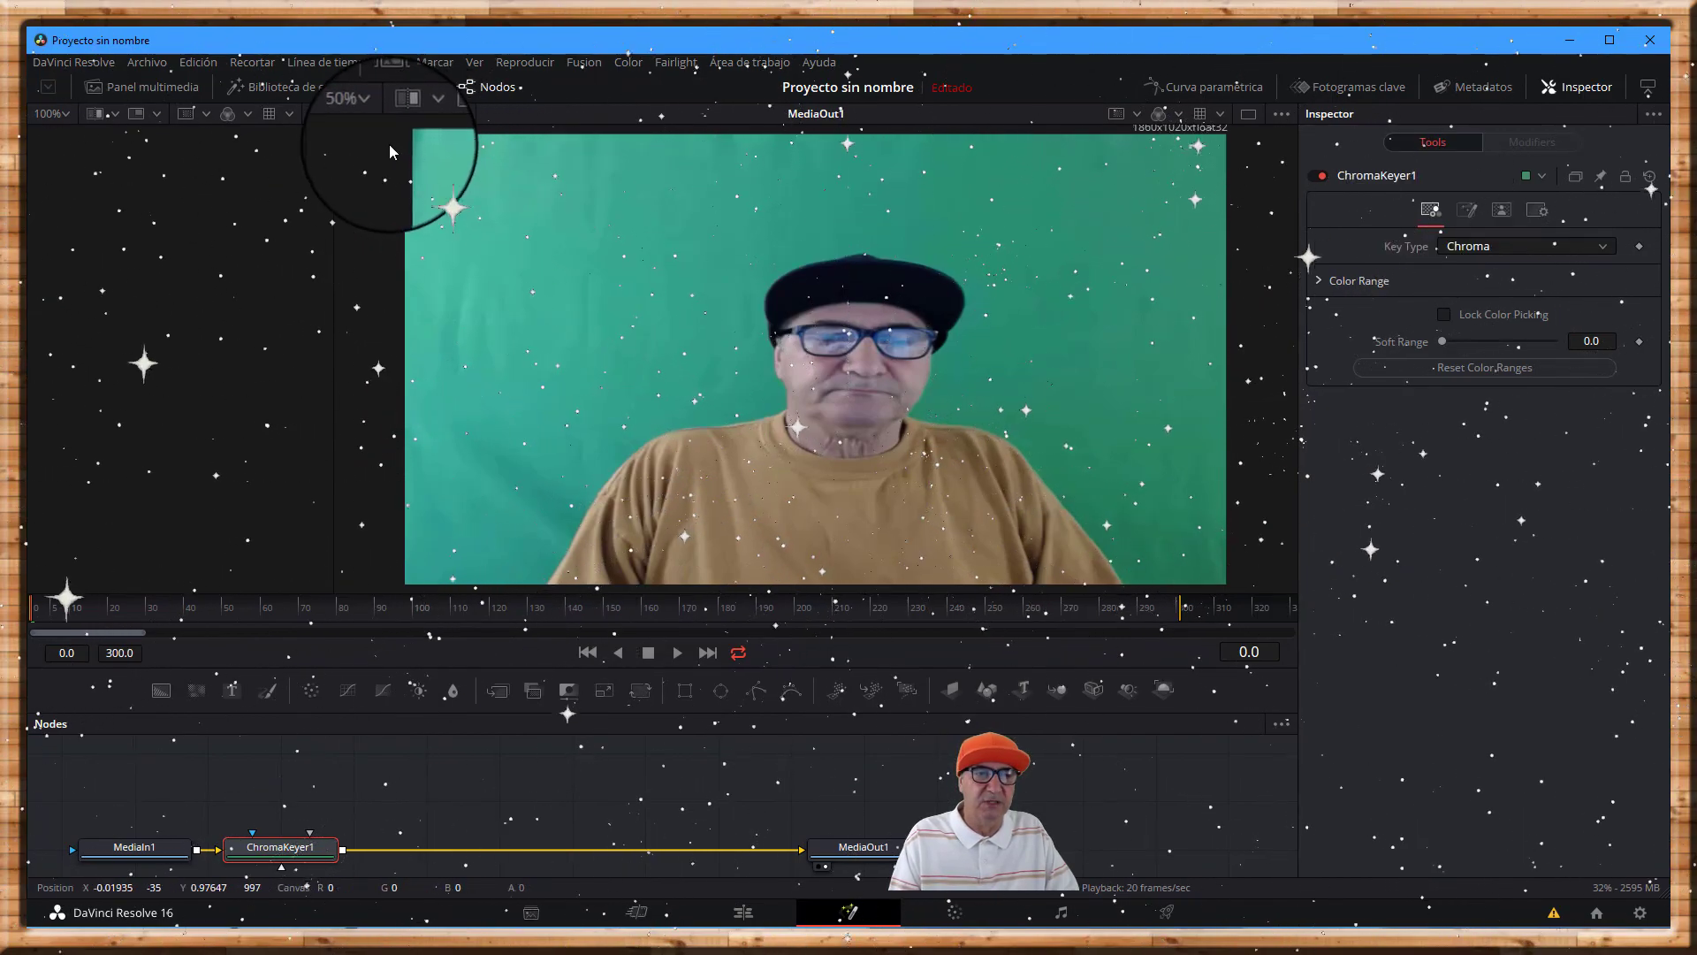
mouse_move(419, 145)
left_mouse_down()
mouse_move(474, 168)
mouse_move(1095, 163)
mouse_move(1264, 139)
left_mouse_up()
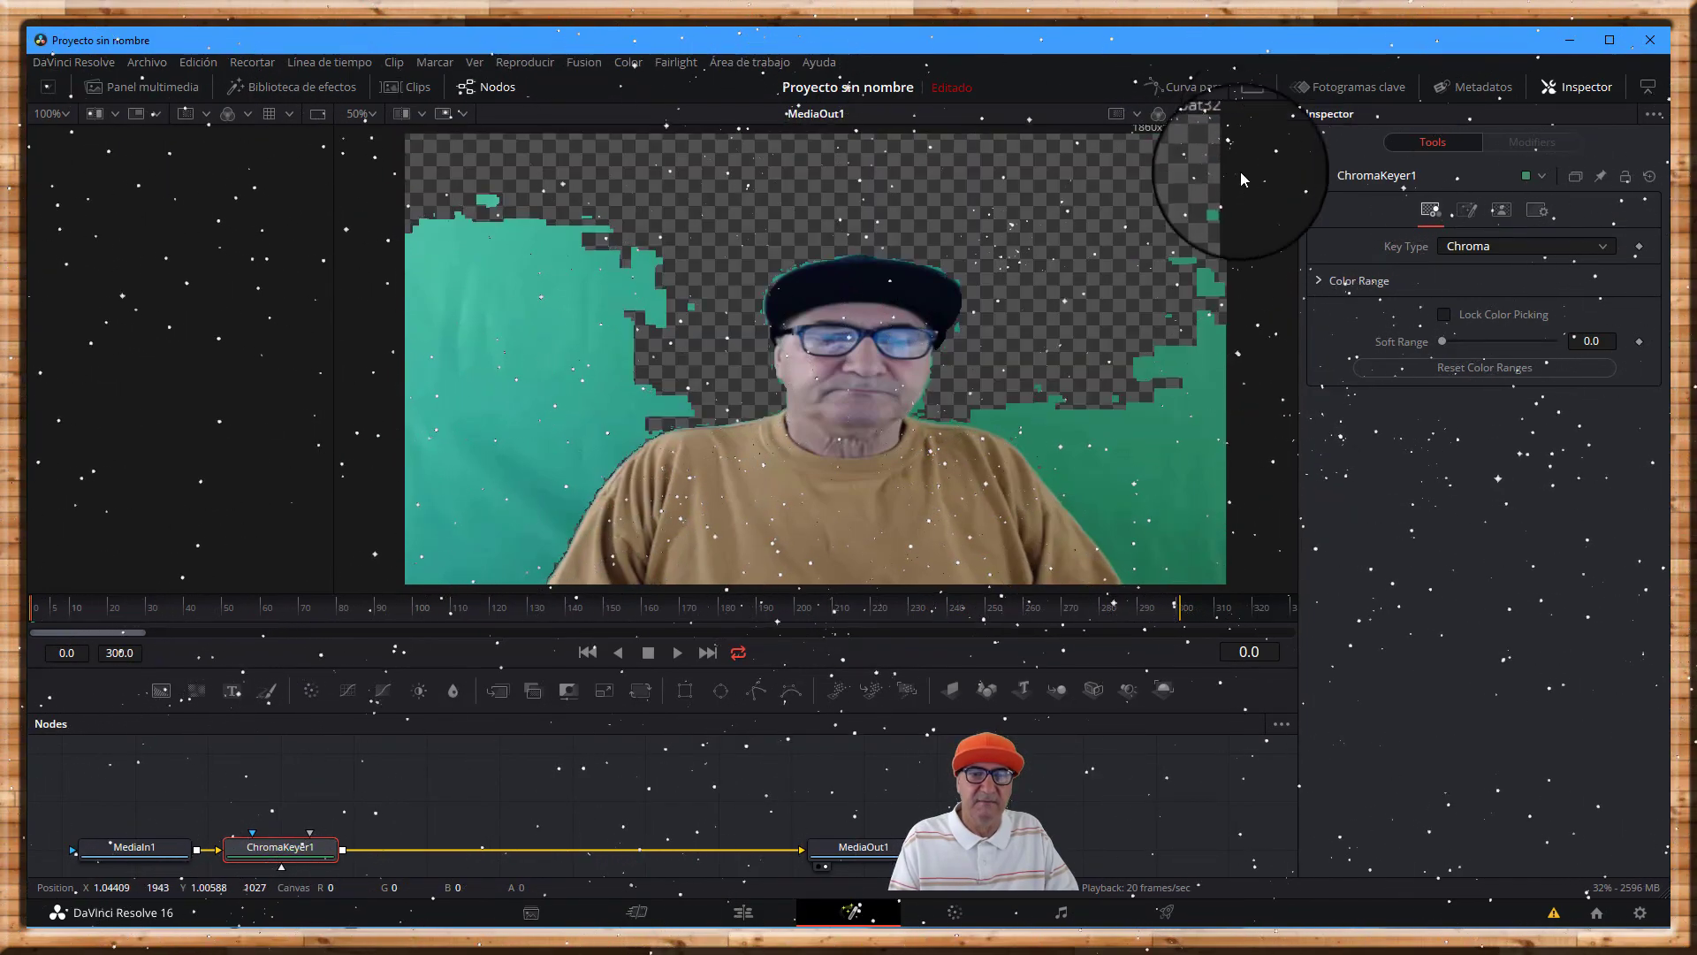
- Sample the remaining green on the left and right sides so only the presenter remains
left_click_drag(383, 190, 500, 607)
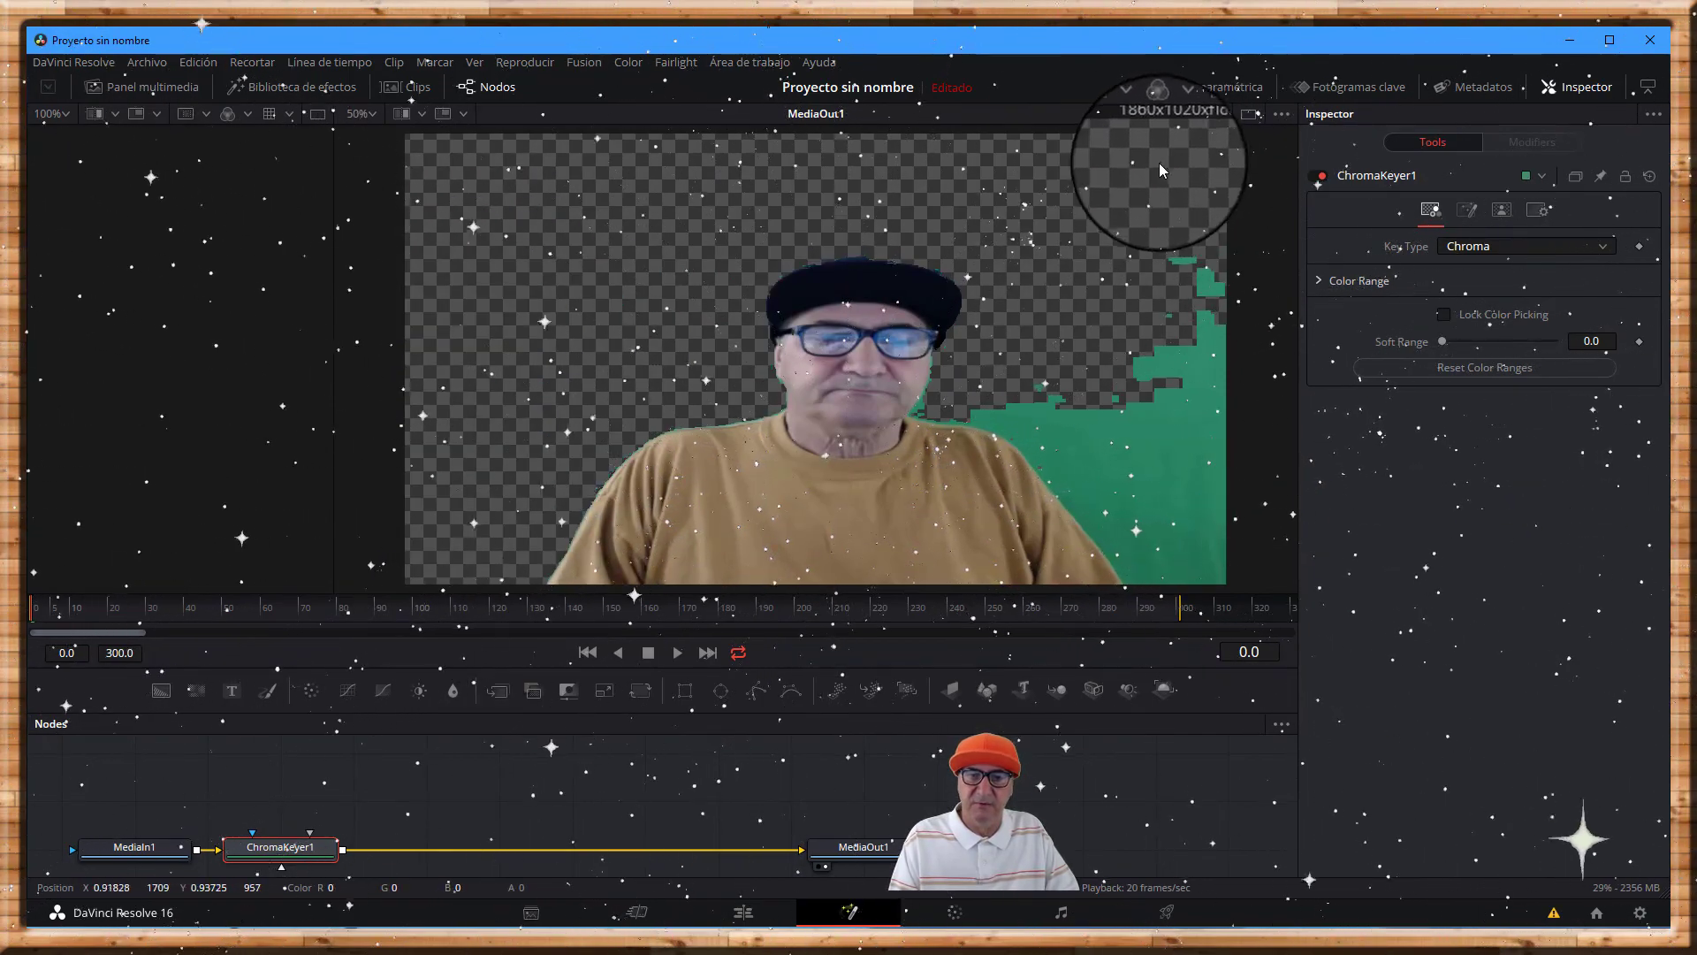
mouse_move(1160, 162)
left_mouse_down()
mouse_move(1242, 516)
mouse_move(1239, 616)
left_mouse_up()
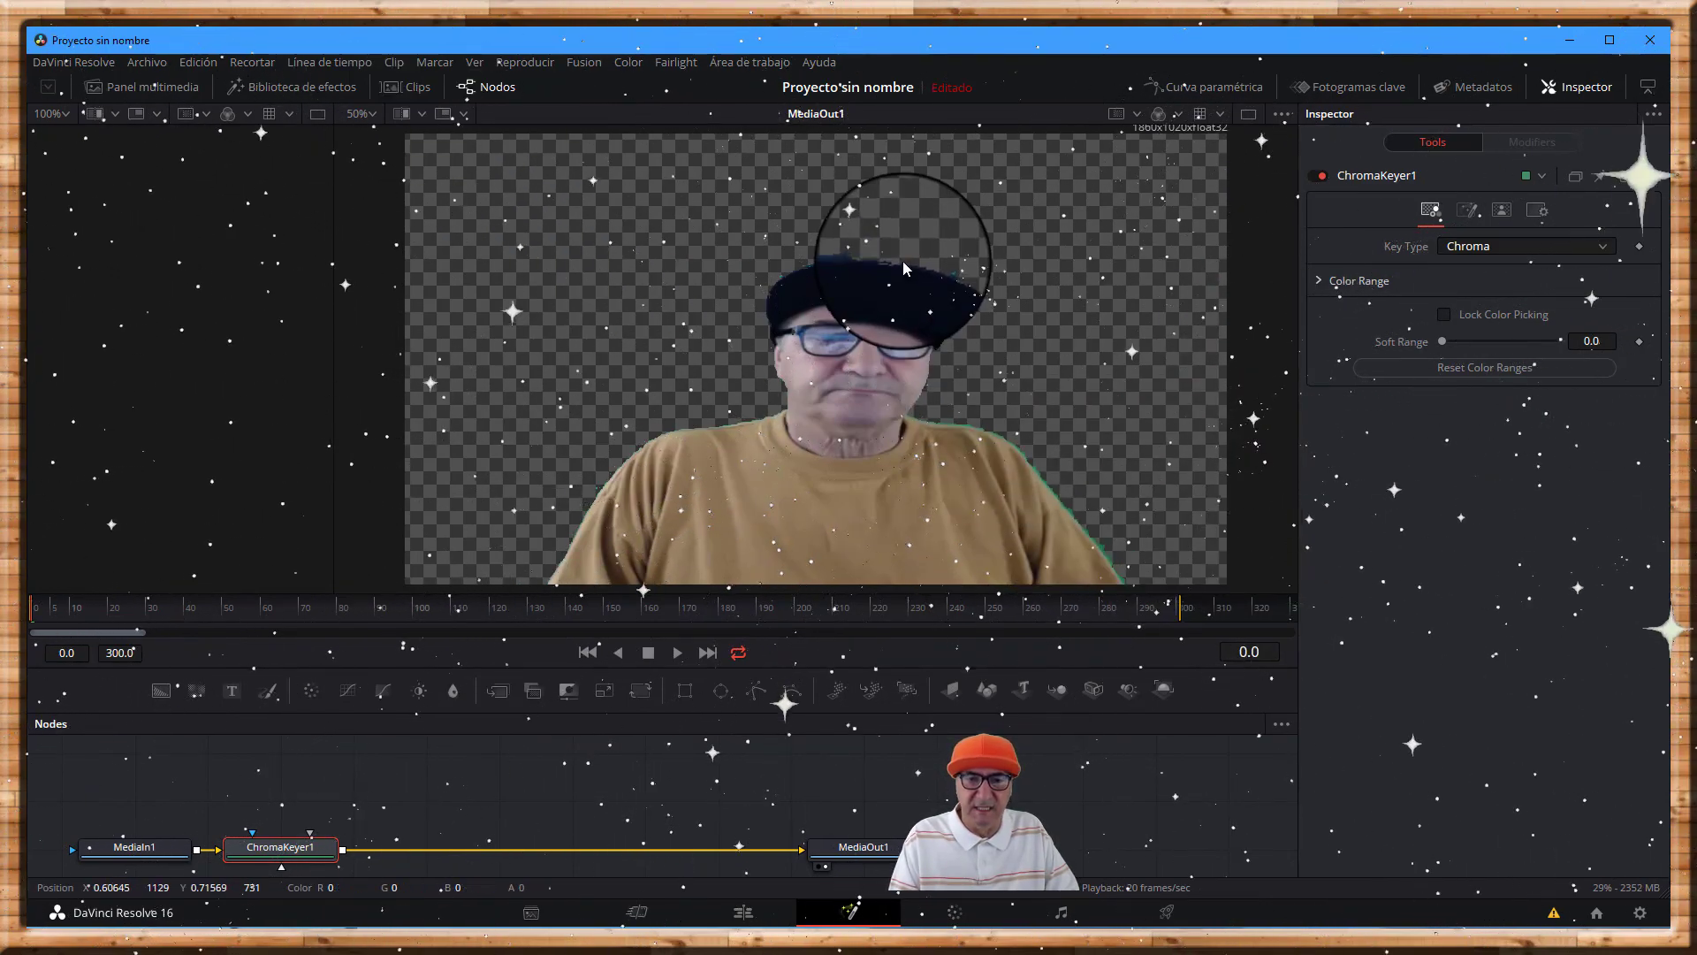
scroll(1091, 268, "down", 2)
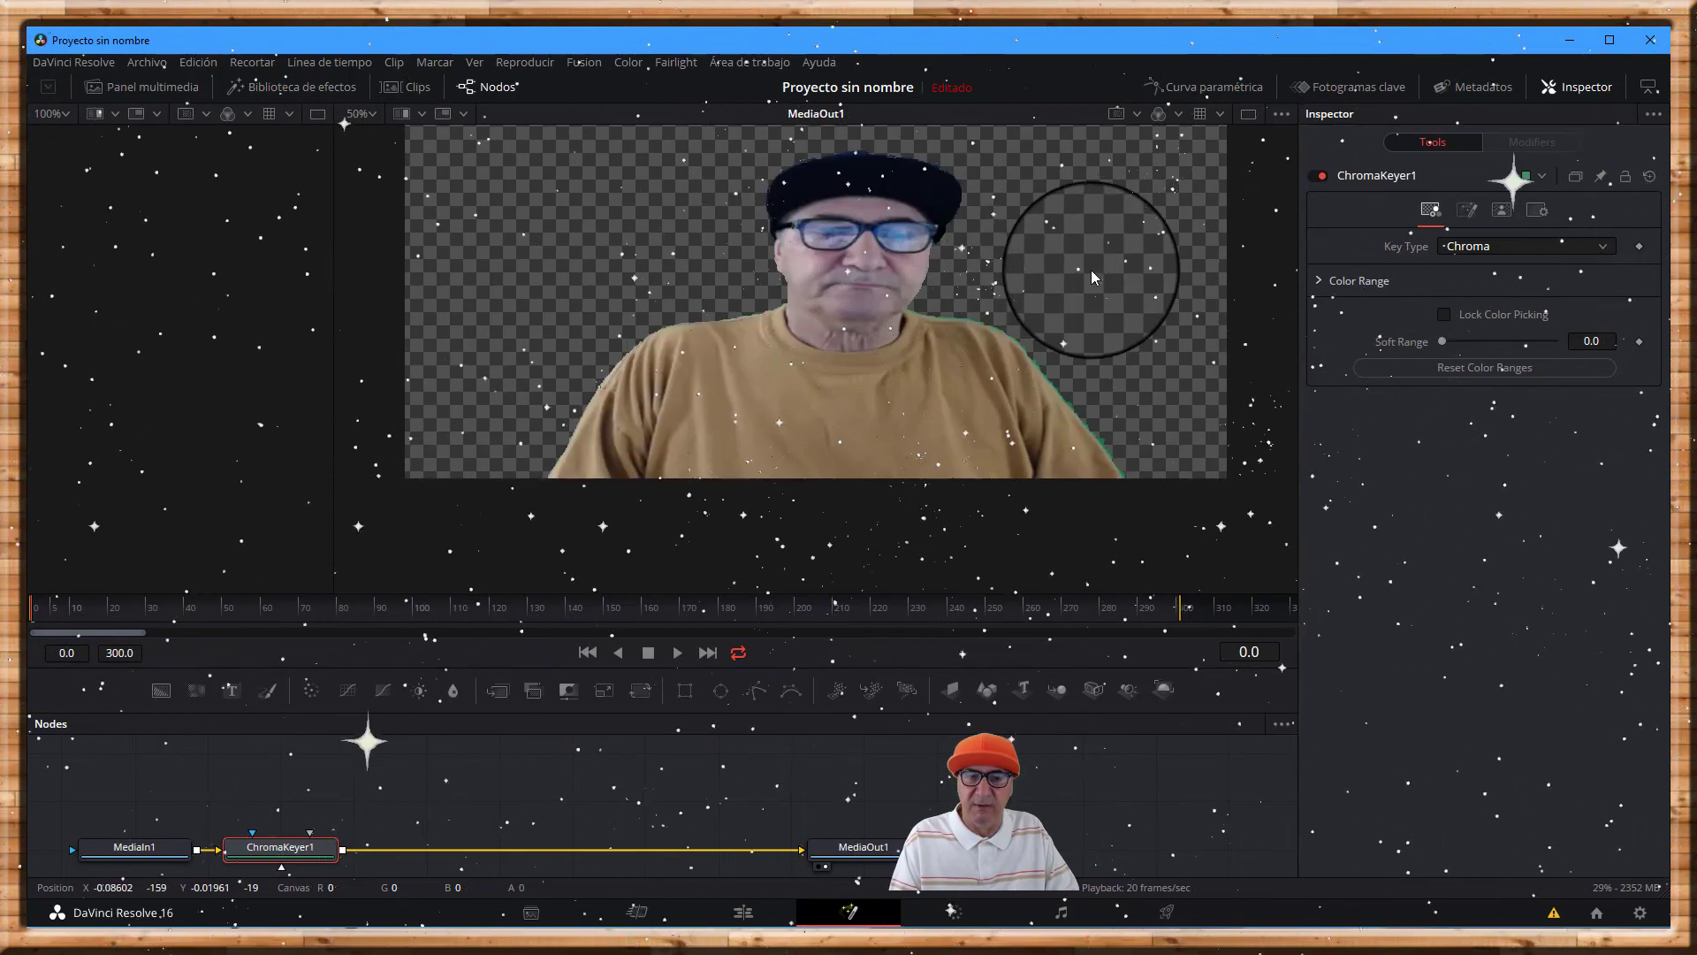
- Under Color Range, set Green Low to 0.561 and Soft Range to 0.0598
left_click(1320, 283)
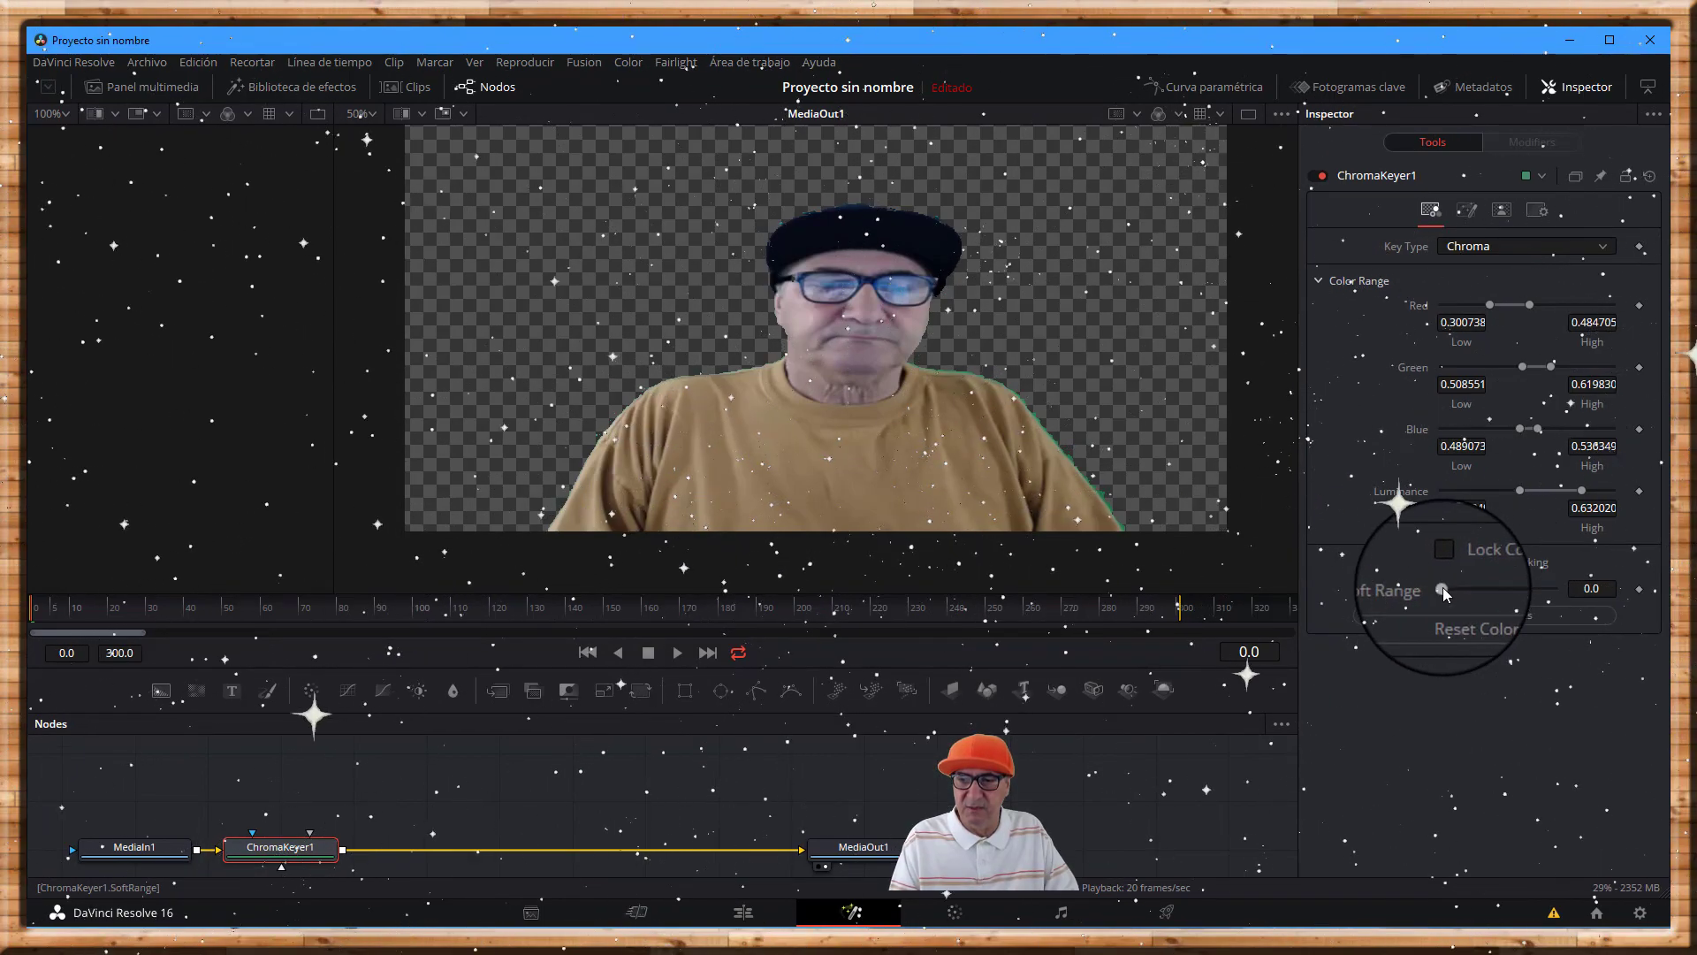
left_click_drag(1443, 588, 1457, 596)
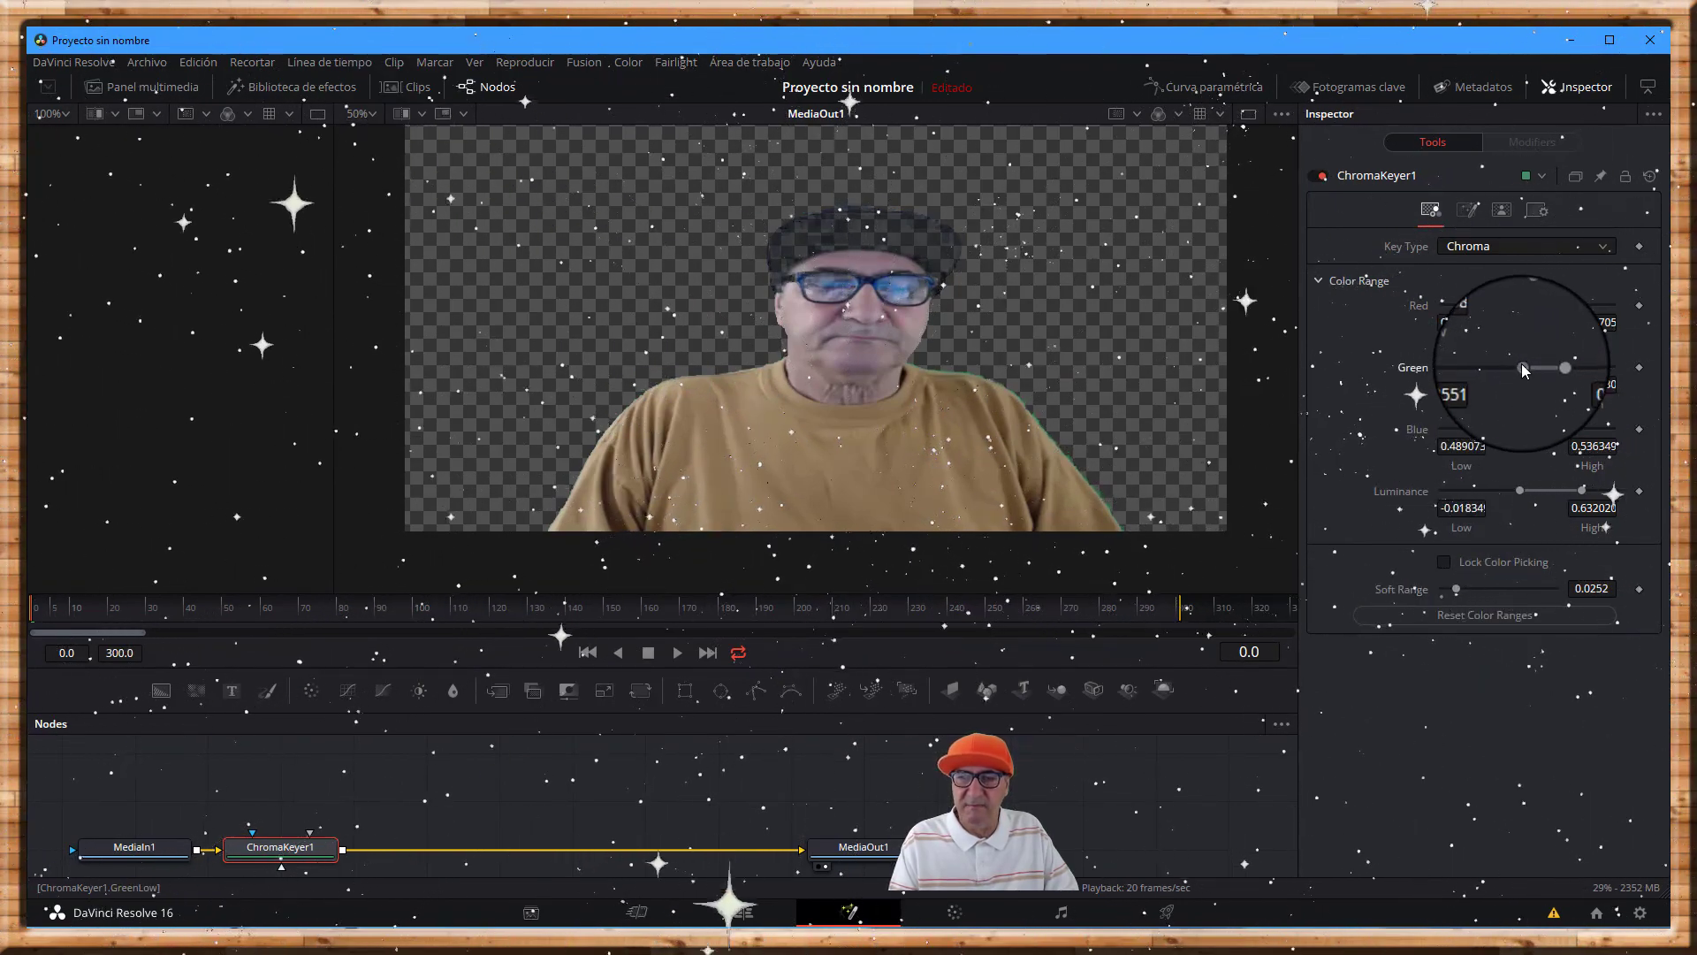
left_click_drag(1521, 364, 1526, 365)
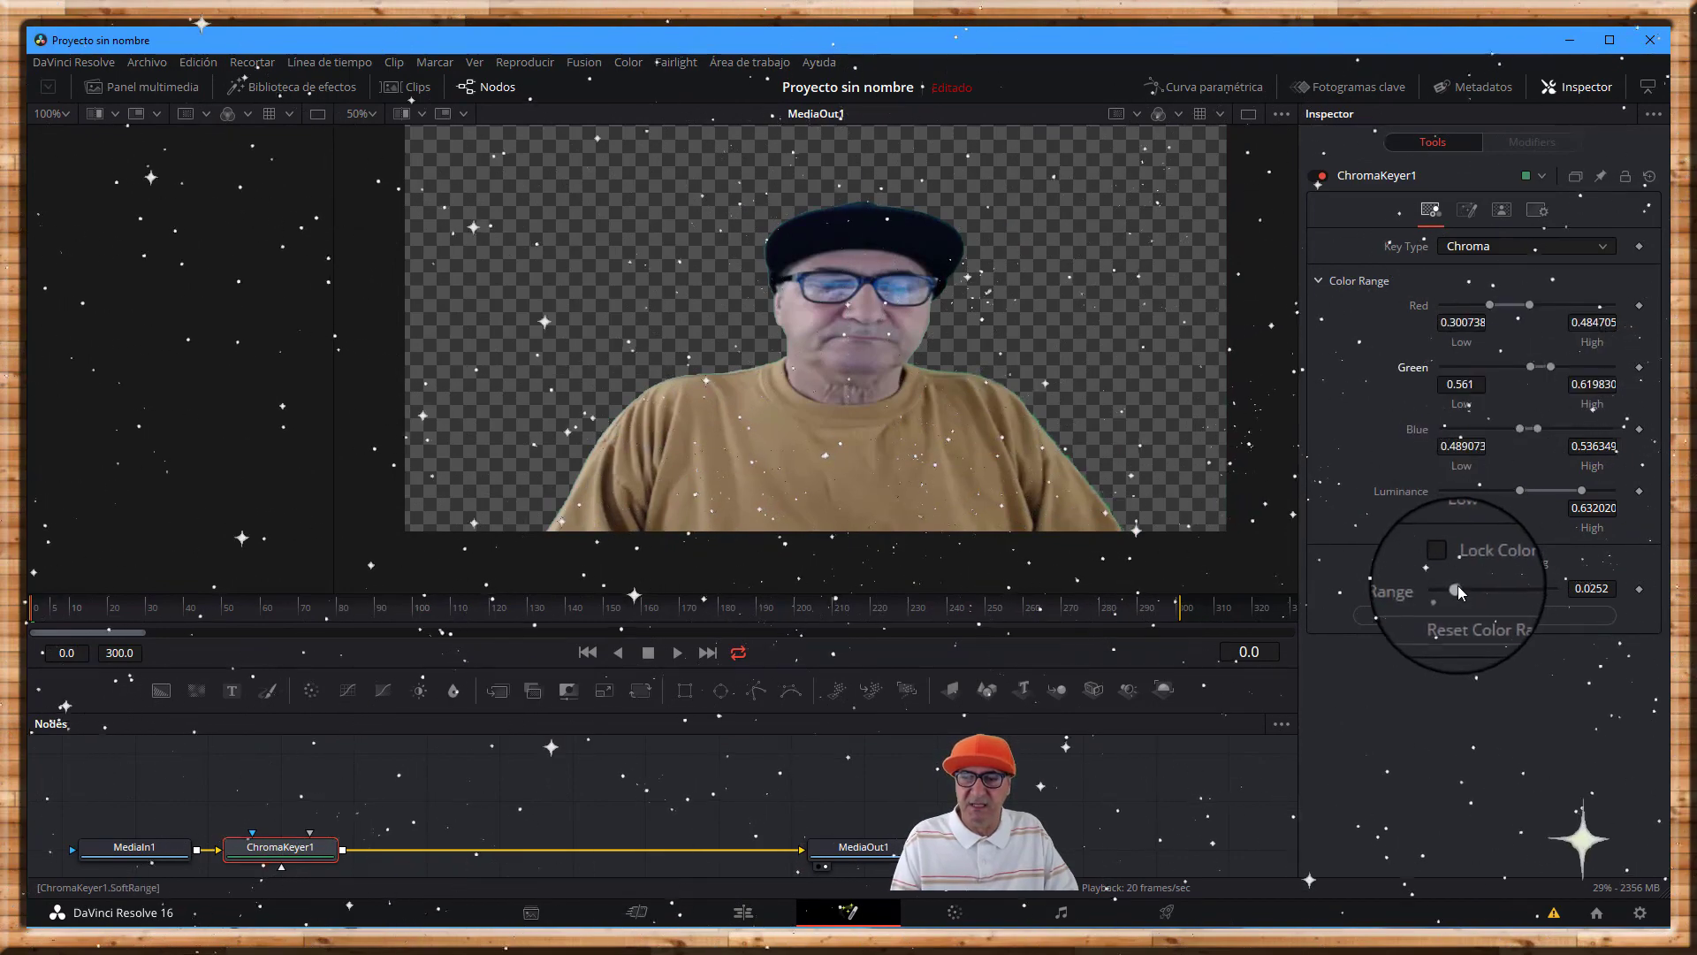
left_click_drag(1459, 588, 1477, 591)
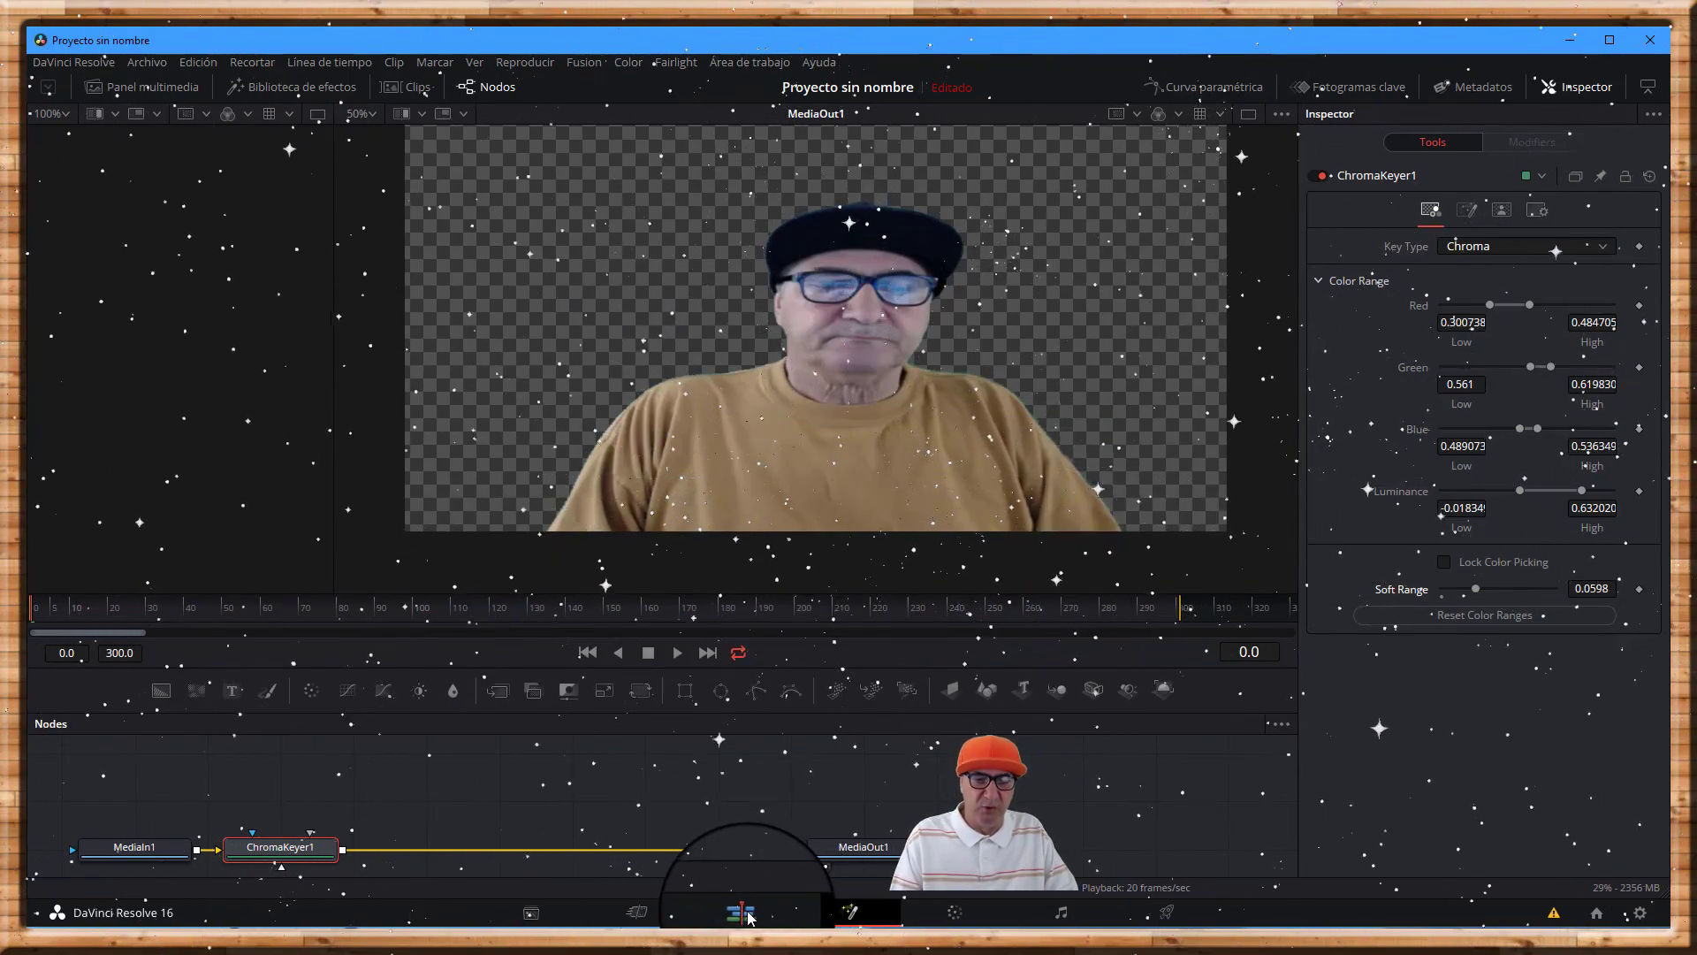
- On the Edit page, play the keyed presenter over the 9.MP4 road footage twice
left_click(742, 915)
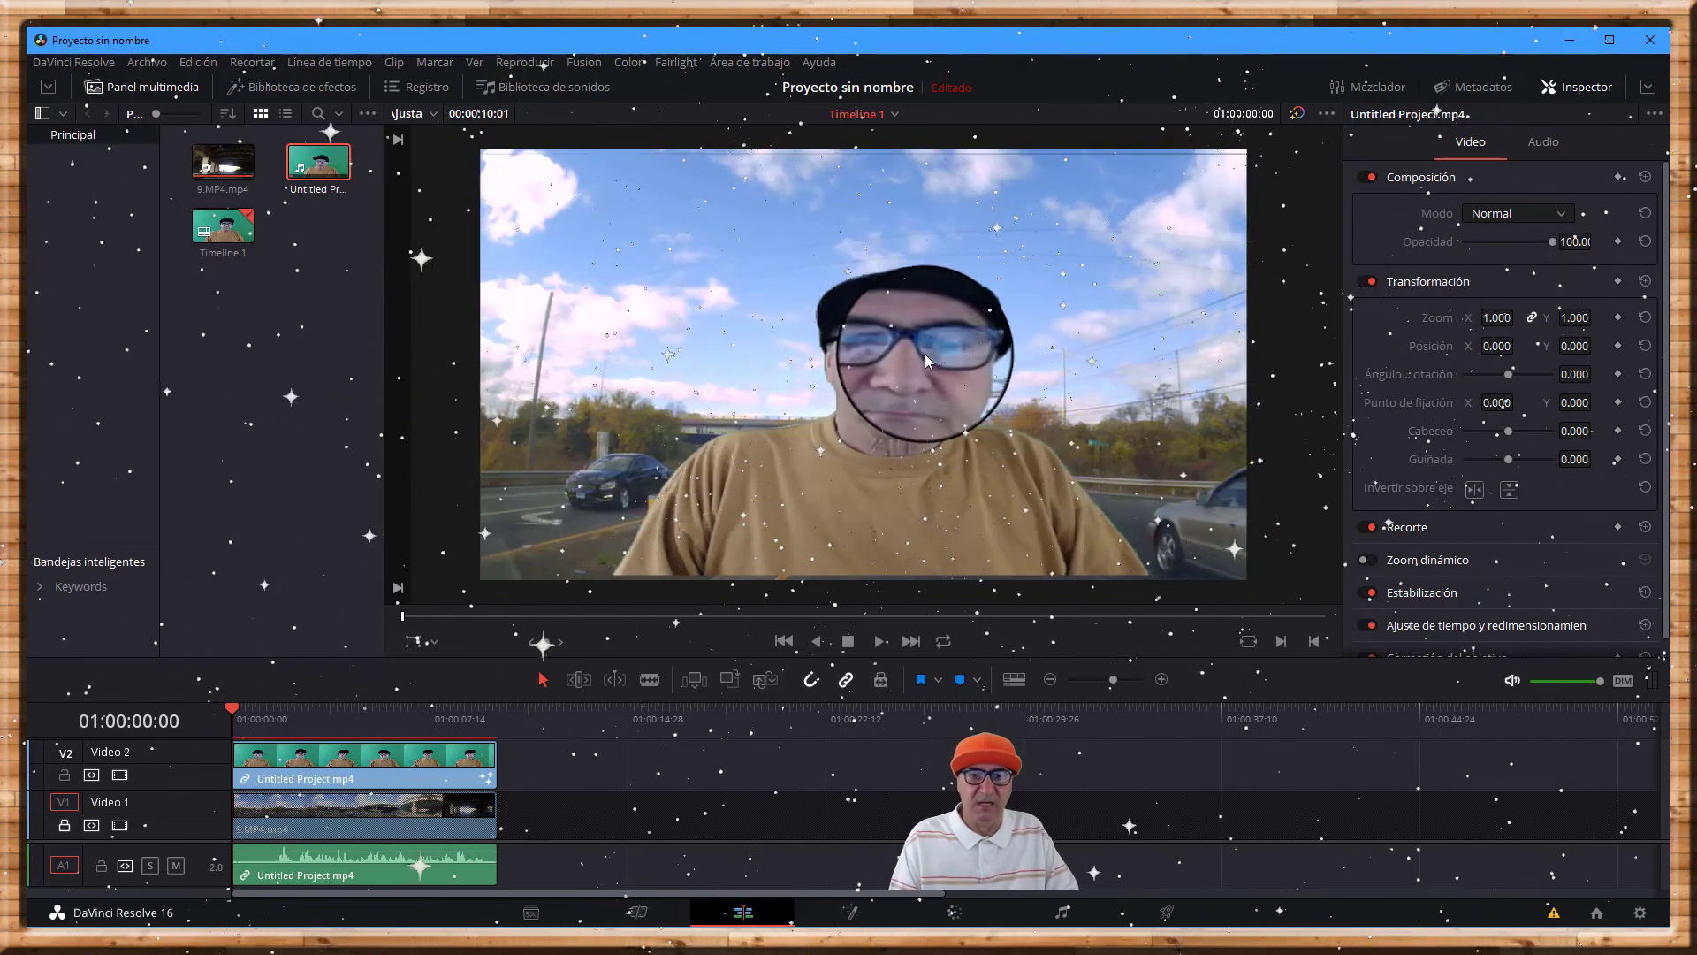
left_click(880, 644)
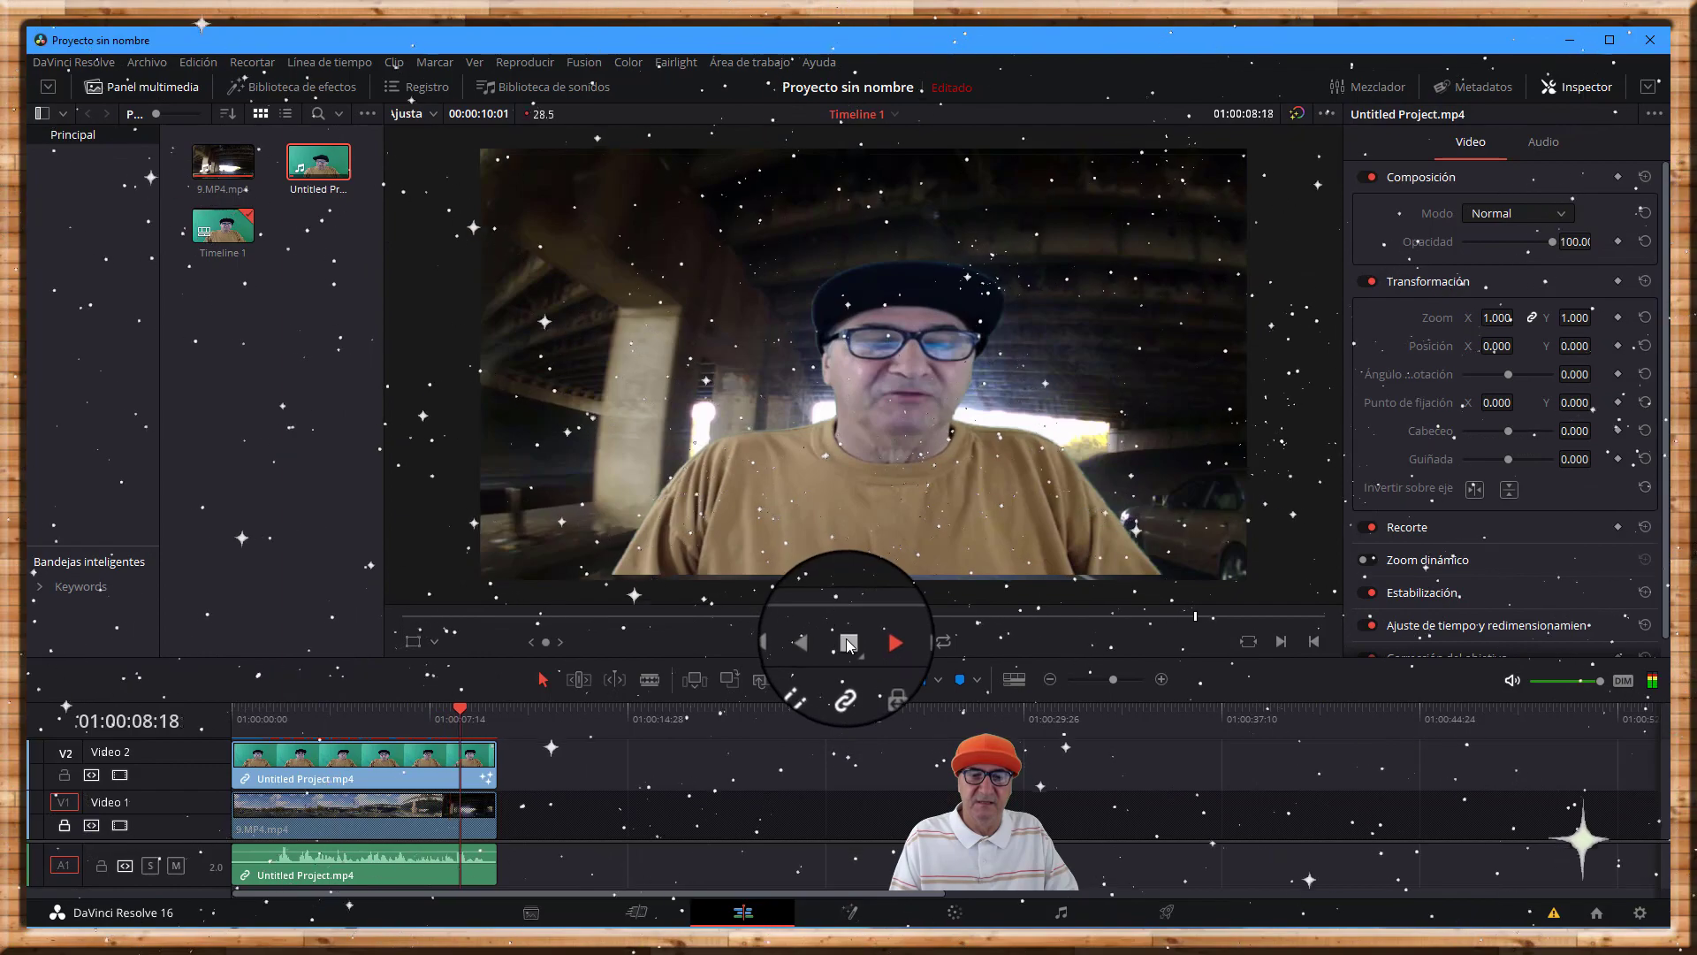
left_click(847, 644)
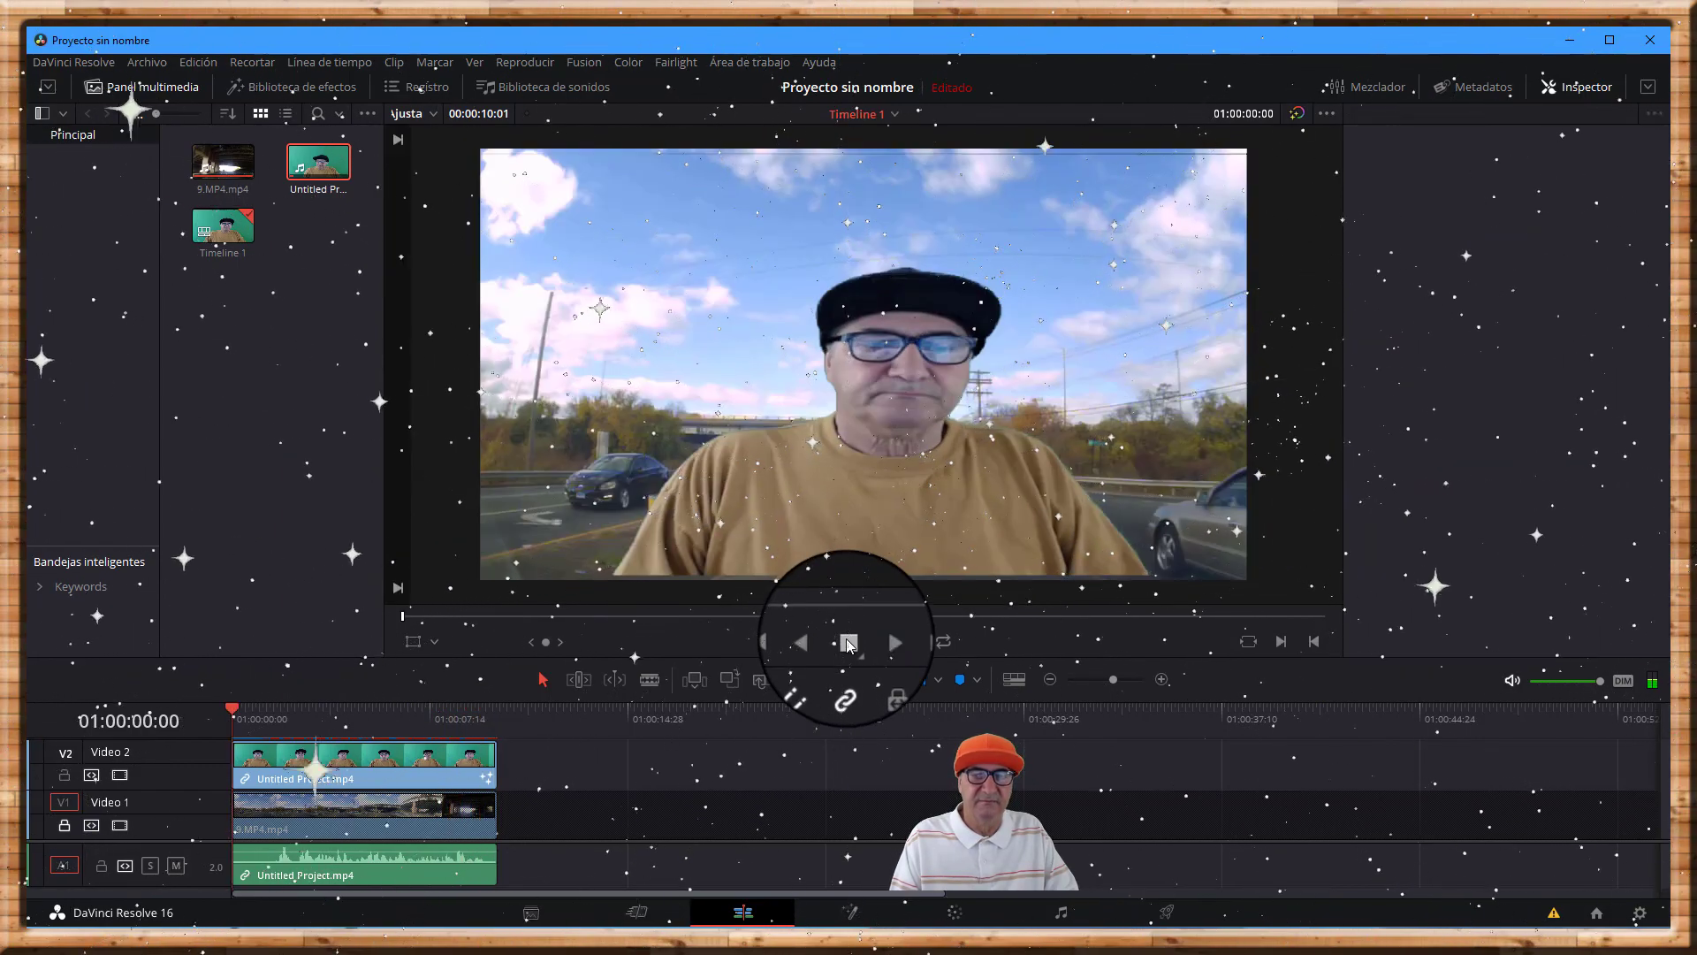
left_click(879, 642)
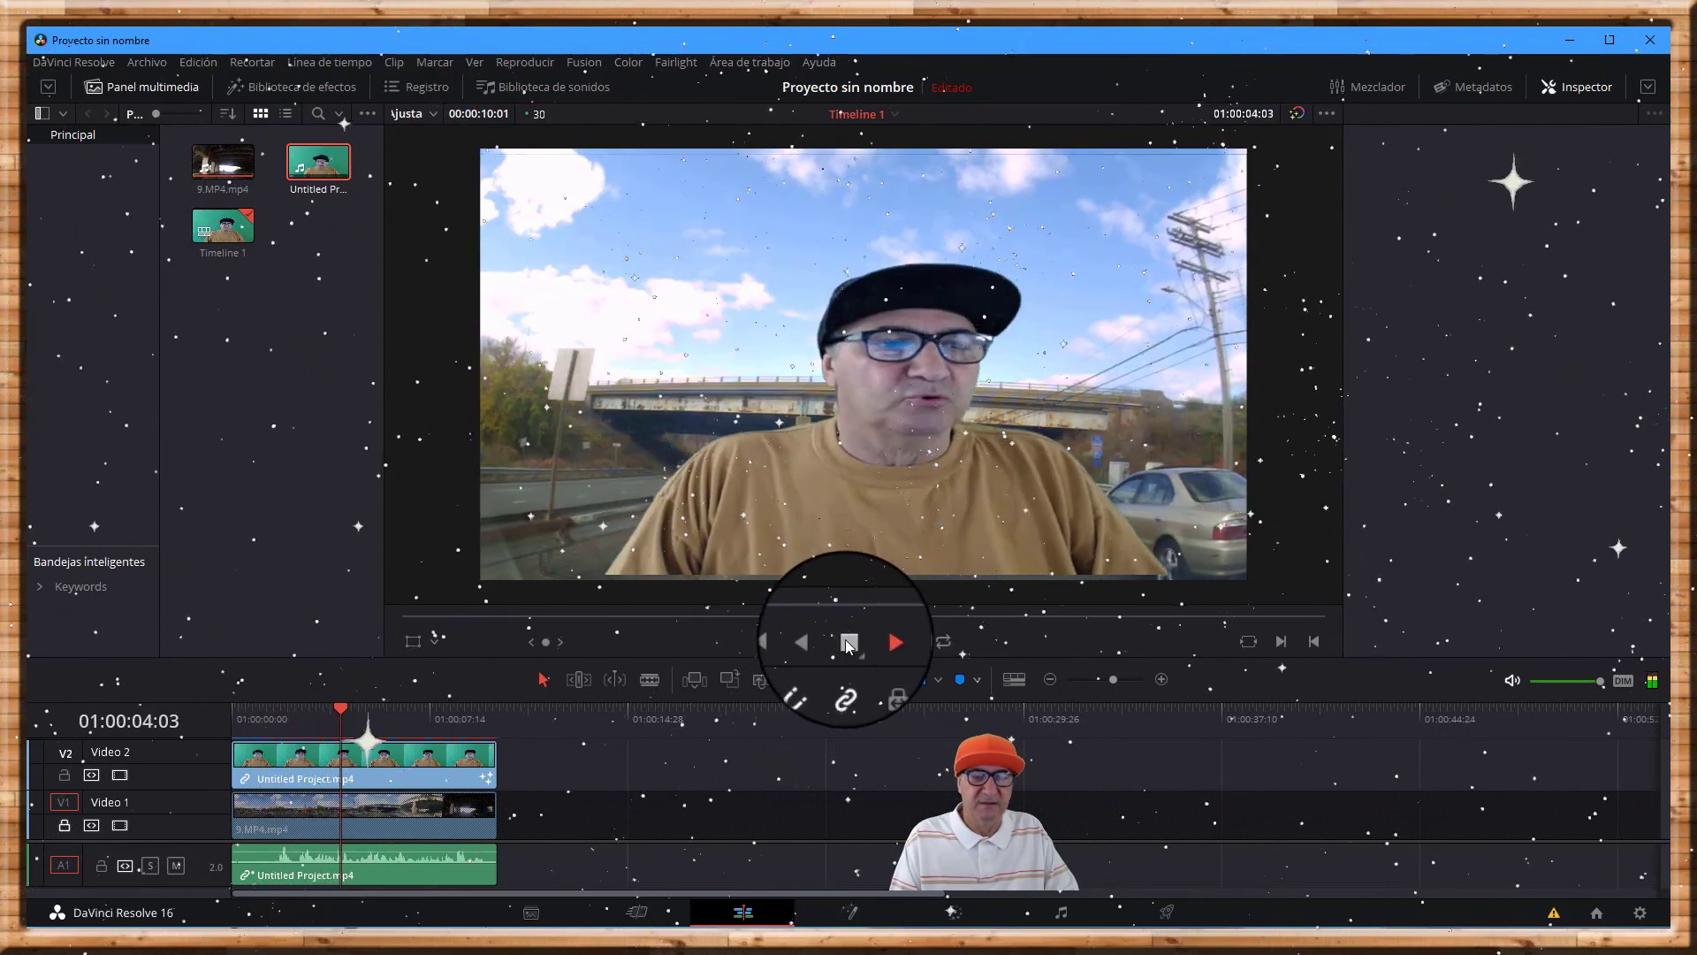
left_click(847, 645)
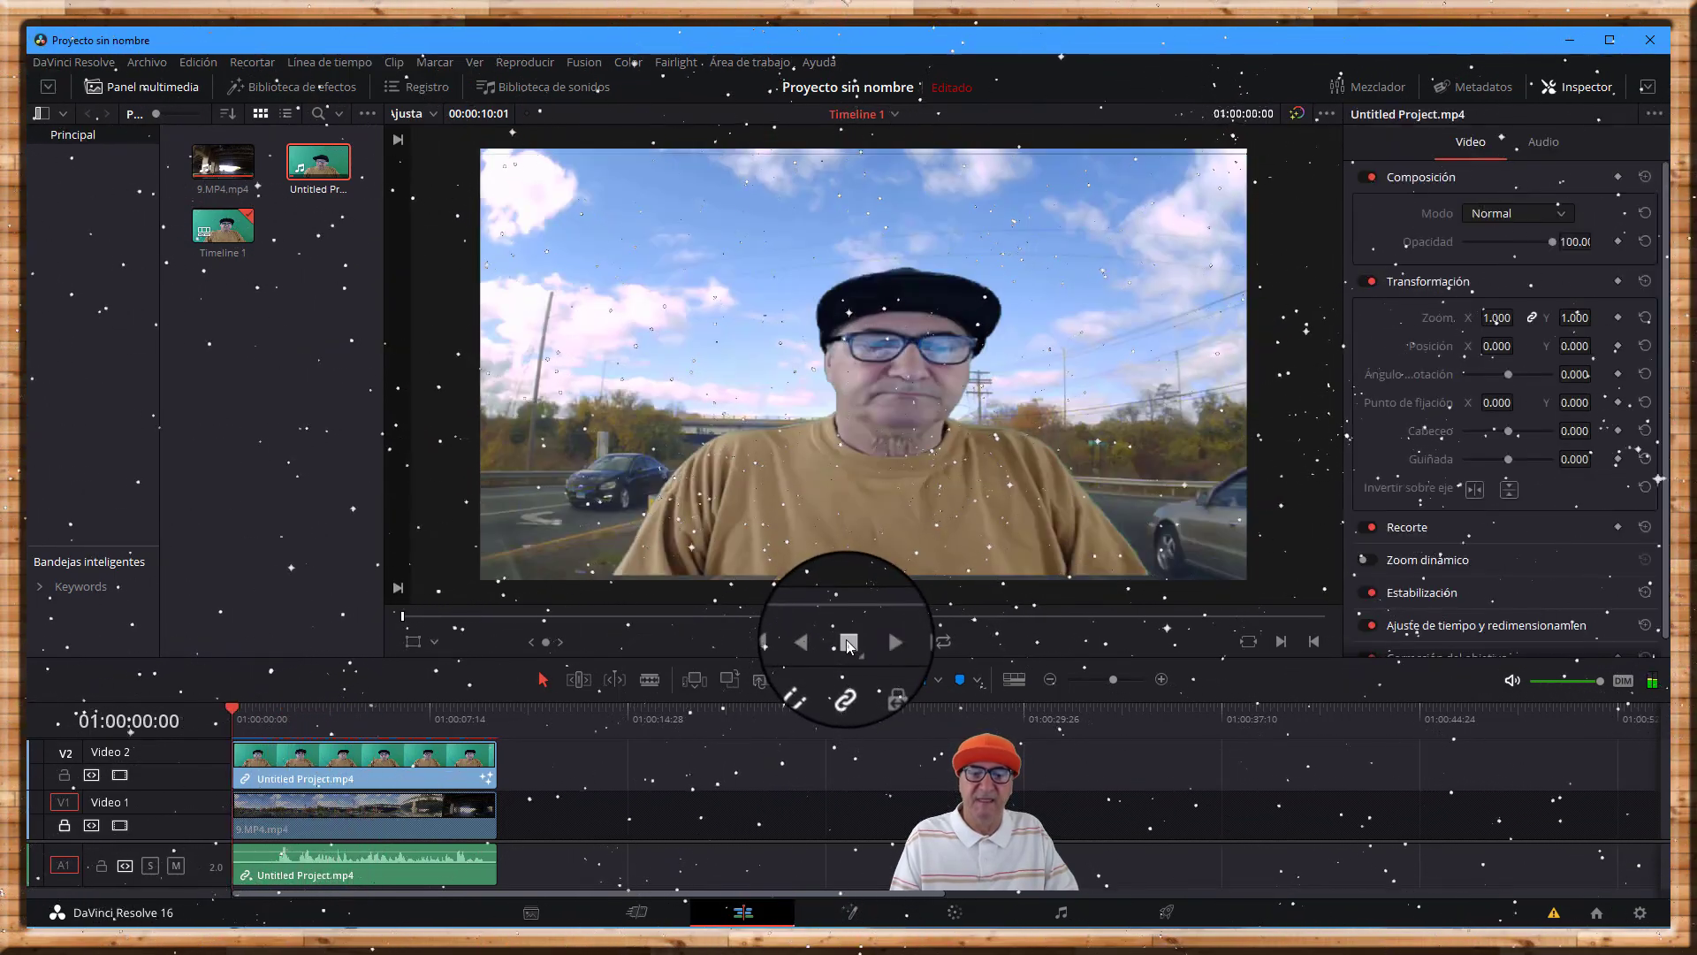